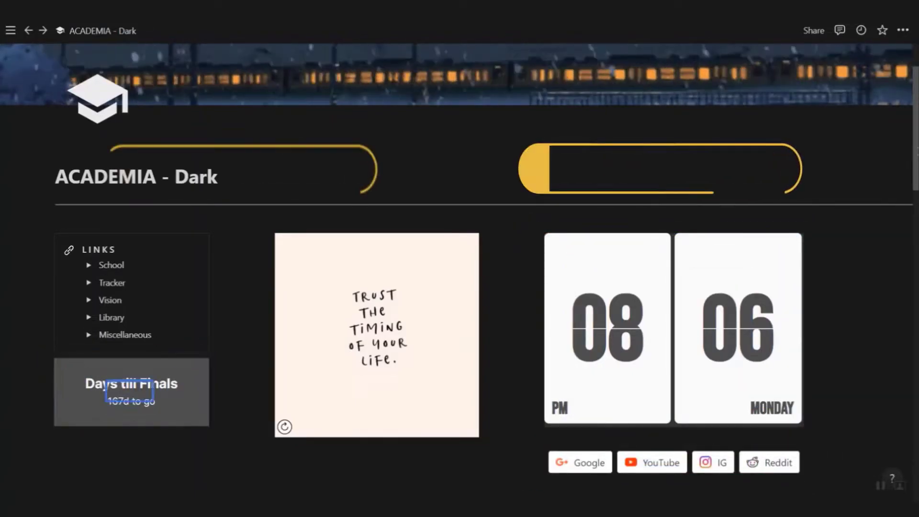
- Add a 'Get lab manual' note to the Scratch Pad and move 'Buy goggles' into the Scratchpad archive
{"action": "scroll", "coordinate": [459, 271], "scroll_direction": "down", "scroll_amount": 7}
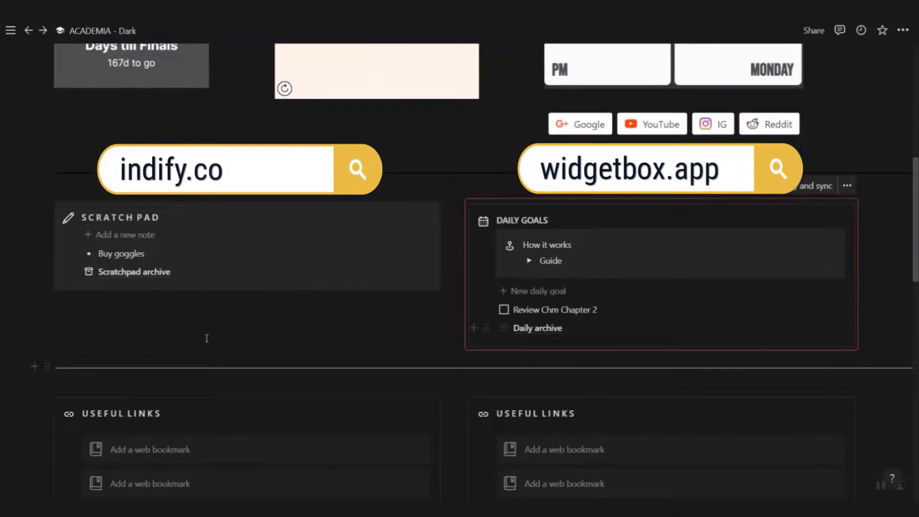
{"action": "left_click", "coordinate": [126, 235]}
{"action": "type", "text": "Get lab manual"}
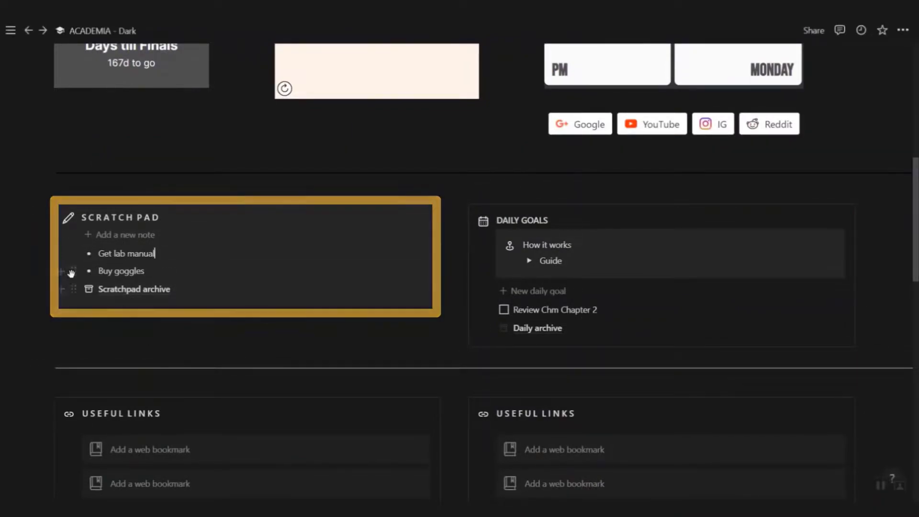
{"action": "left_click_drag", "start_coordinate": [67, 269], "coordinate": [101, 290]}
- Add a 'Math problem set' daily goal
{"action": "left_click", "coordinate": [504, 292]}
{"action": "type", "text": "Math problem"}
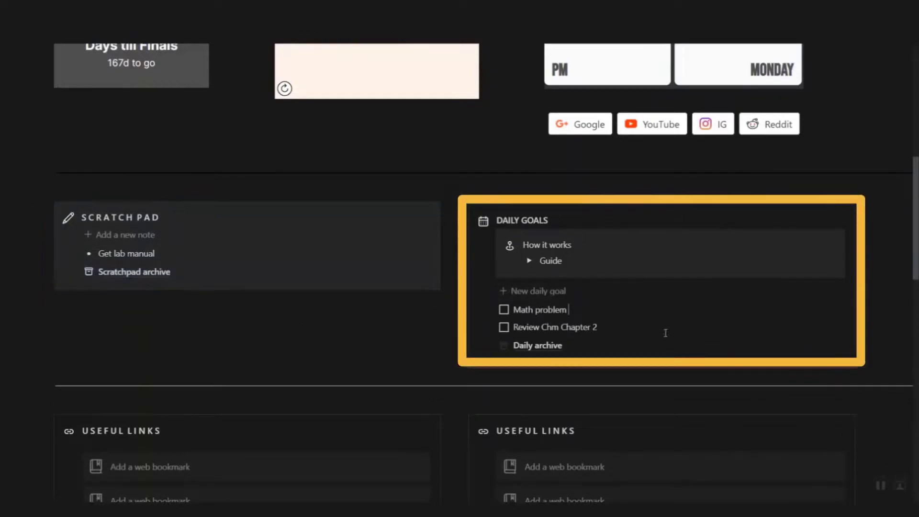
{"action": "type", "text": " set"}
{"action": "key", "text": "Escape"}
- View the Important dates, Revision plan and Project tasks calendars under Upcoming
{"action": "scroll", "coordinate": [665, 332], "scroll_direction": "down", "scroll_amount": 5}
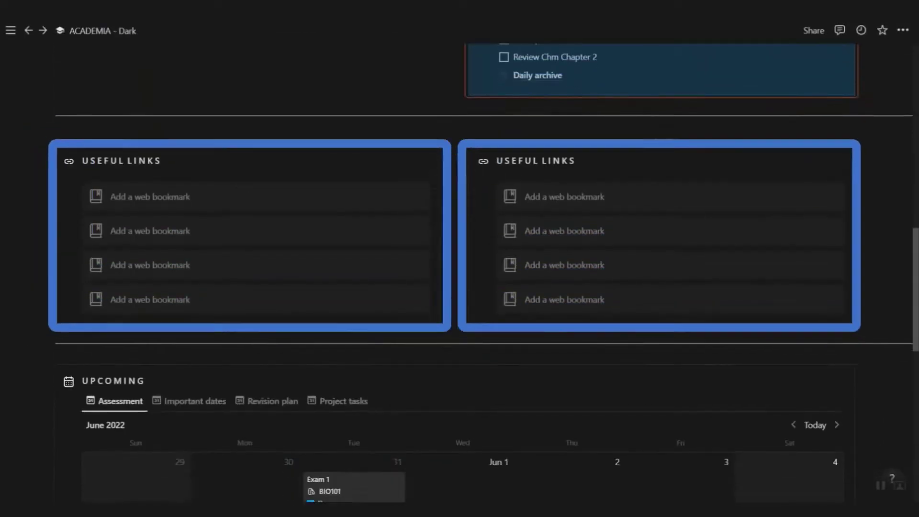
{"action": "scroll", "coordinate": [791, 82], "scroll_direction": "down", "scroll_amount": 6}
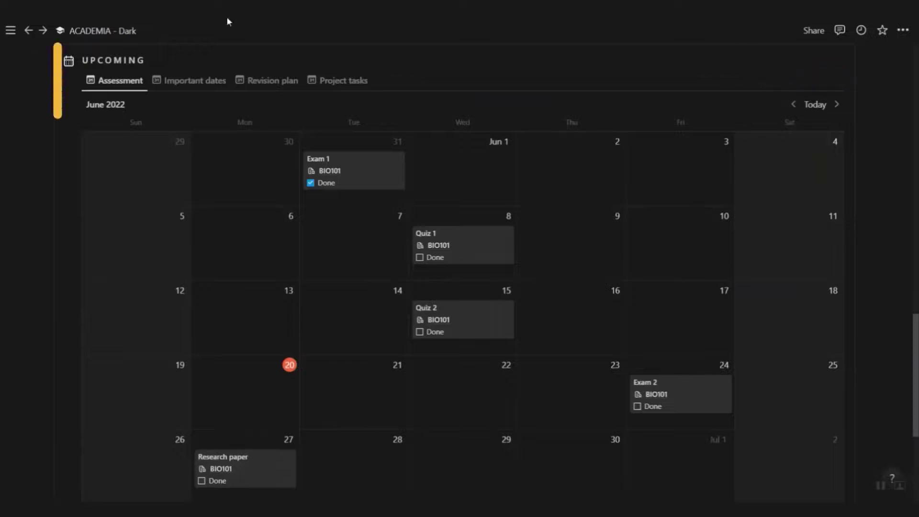
{"action": "left_click", "coordinate": [189, 80]}
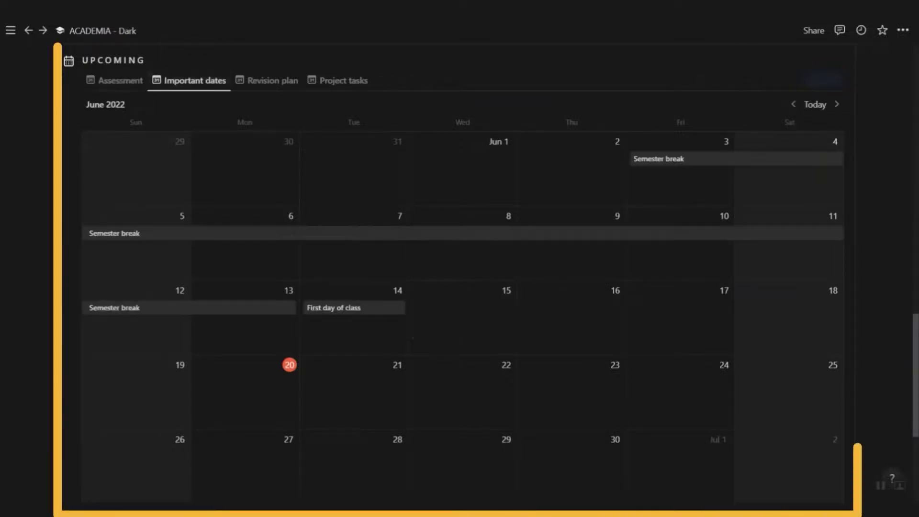
{"action": "left_click", "coordinate": [272, 81]}
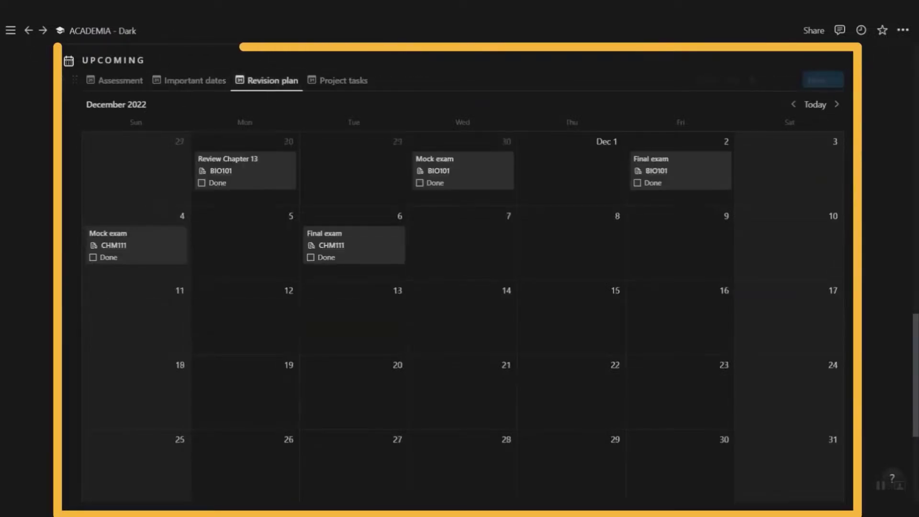
{"action": "left_click", "coordinate": [337, 82]}
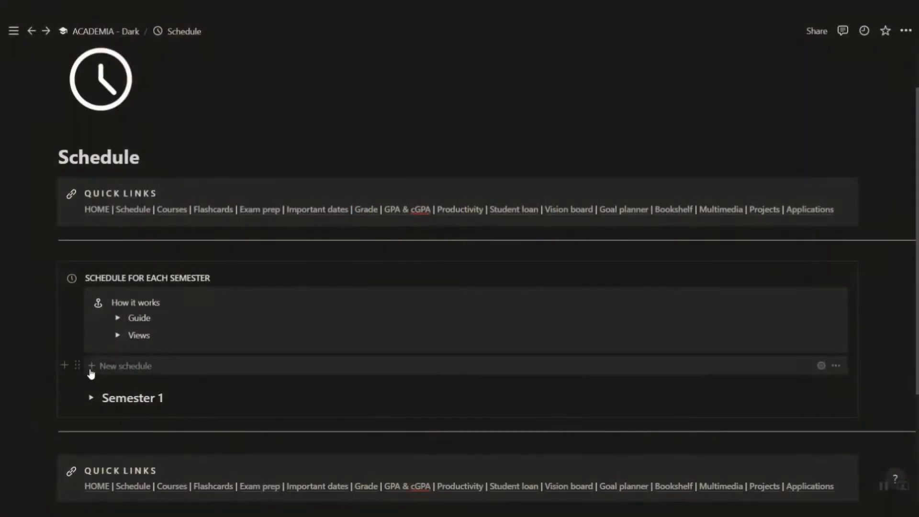
- Add a new Semester 2 schedule and expand its toggle
{"action": "left_click", "coordinate": [96, 366]}
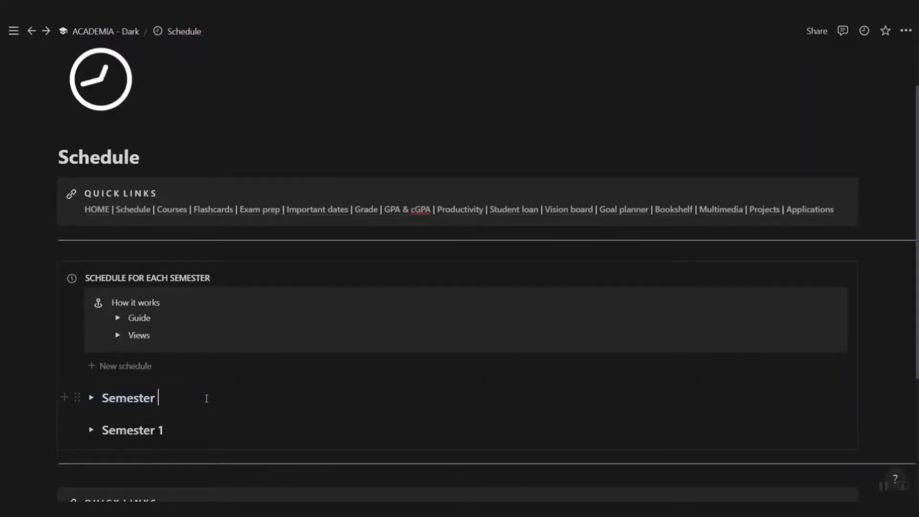
{"action": "left_click", "coordinate": [90, 398]}
{"action": "scroll", "coordinate": [911, 170], "scroll_direction": "down", "scroll_amount": 5}
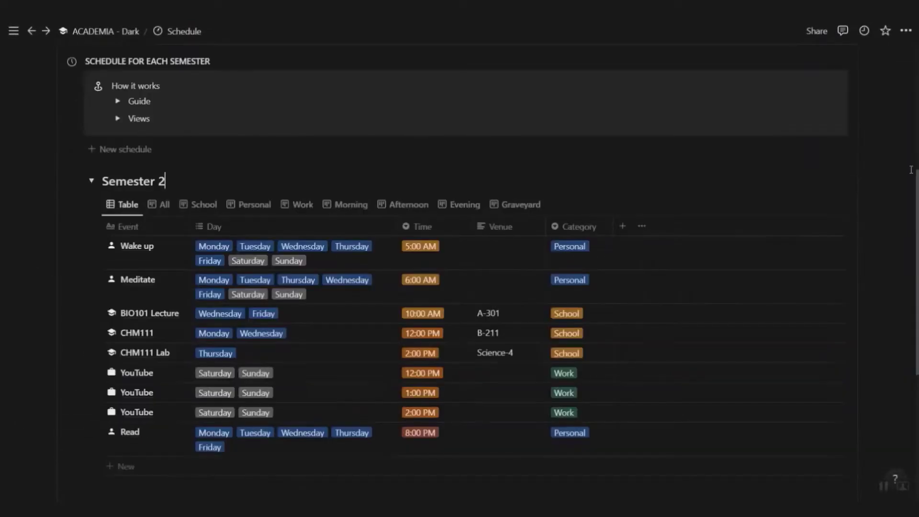
- Cycle the schedule views All, School, Personal, Work, Morning, ending on Afternoon
{"action": "left_click", "coordinate": [161, 204]}
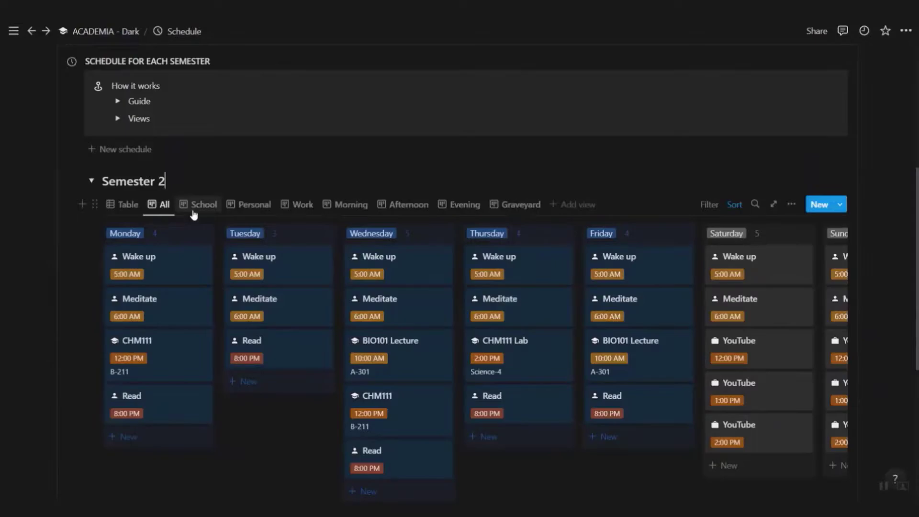
{"action": "left_click", "coordinate": [194, 213]}
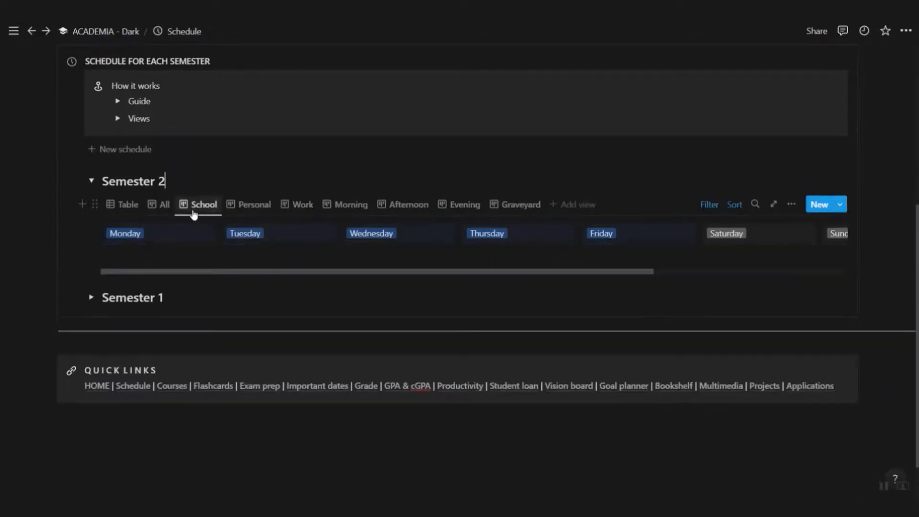
{"action": "left_click", "coordinate": [232, 206]}
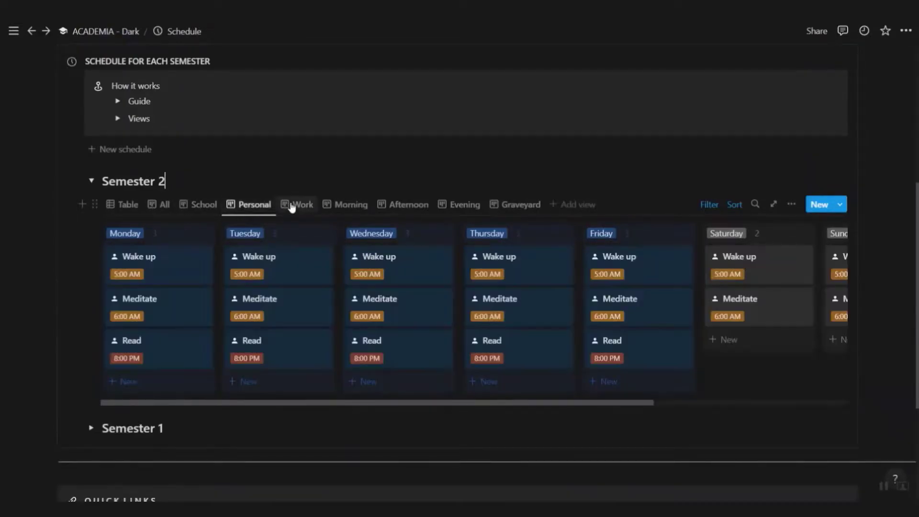
{"action": "left_click", "coordinate": [296, 205]}
{"action": "left_click", "coordinate": [351, 205]}
{"action": "left_click", "coordinate": [429, 206]}
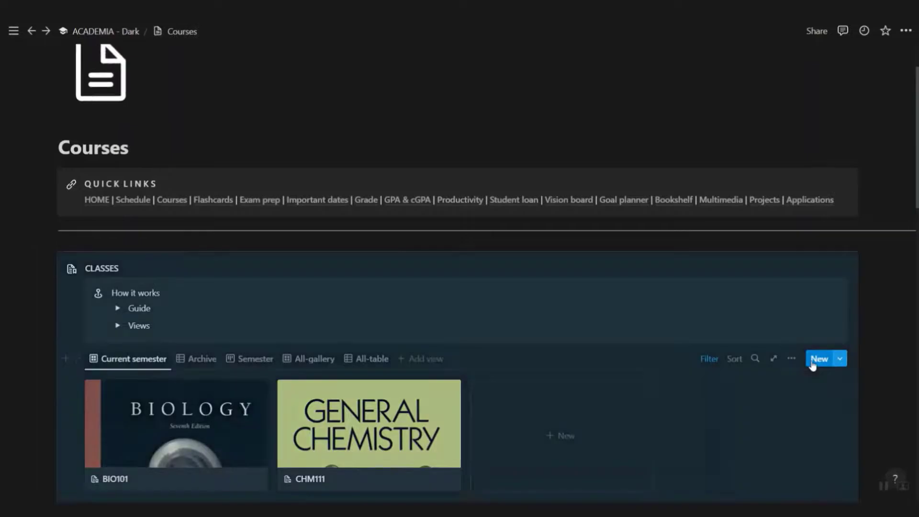
- Create course PSY105 'Introduction to Psychology' linked to Semester 2, and start adding a textbook cover from a link
{"action": "left_click", "coordinate": [308, 367]}
{"action": "type", "text": "PSY105"}
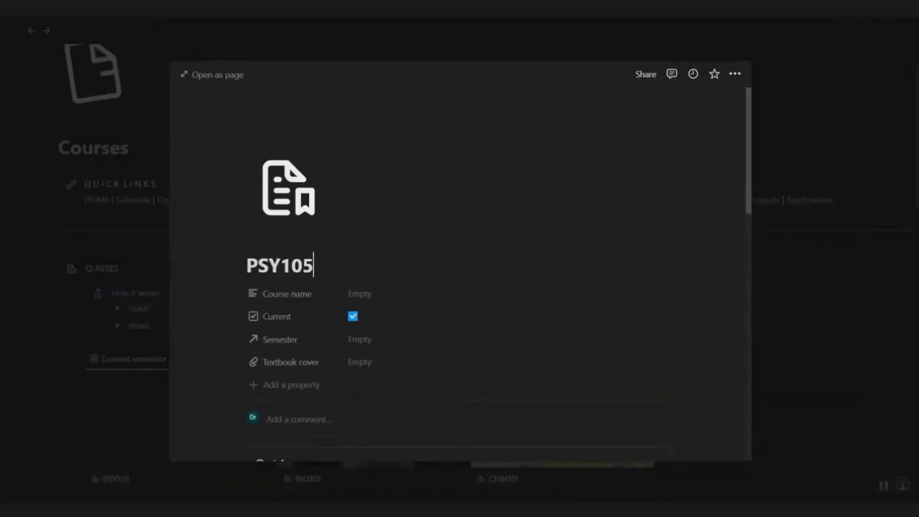
{"action": "left_click", "coordinate": [360, 293]}
{"action": "type", "text": "Introduction to Psychology"}
{"action": "left_click", "coordinate": [360, 339]}
{"action": "left_click", "coordinate": [383, 276]}
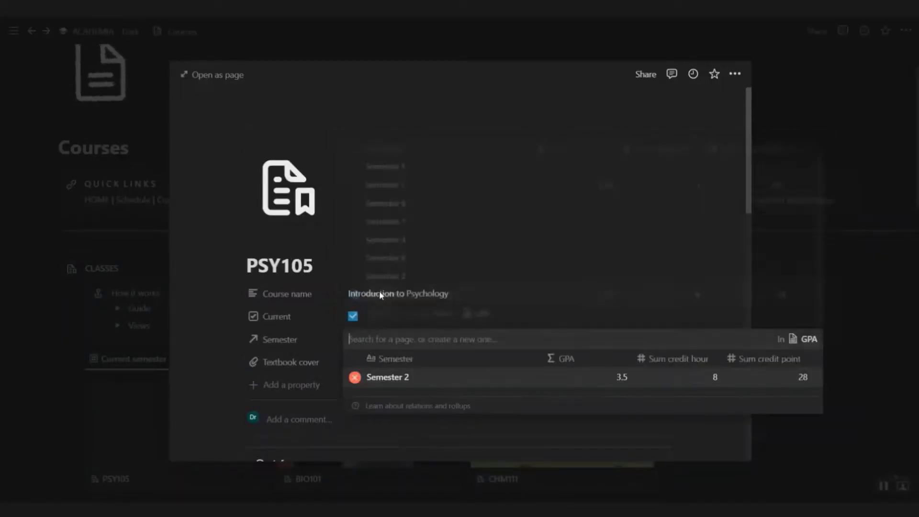
{"action": "left_click", "coordinate": [430, 361]}
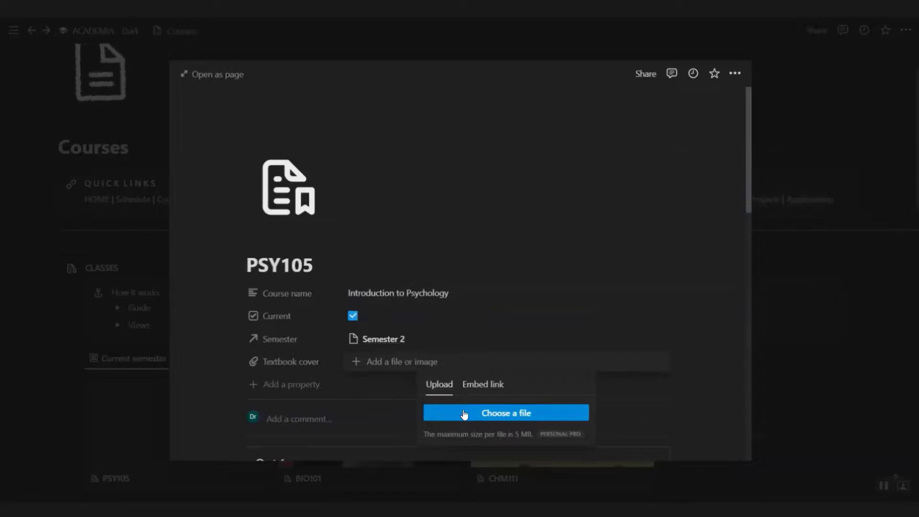
{"action": "left_click", "coordinate": [483, 384]}
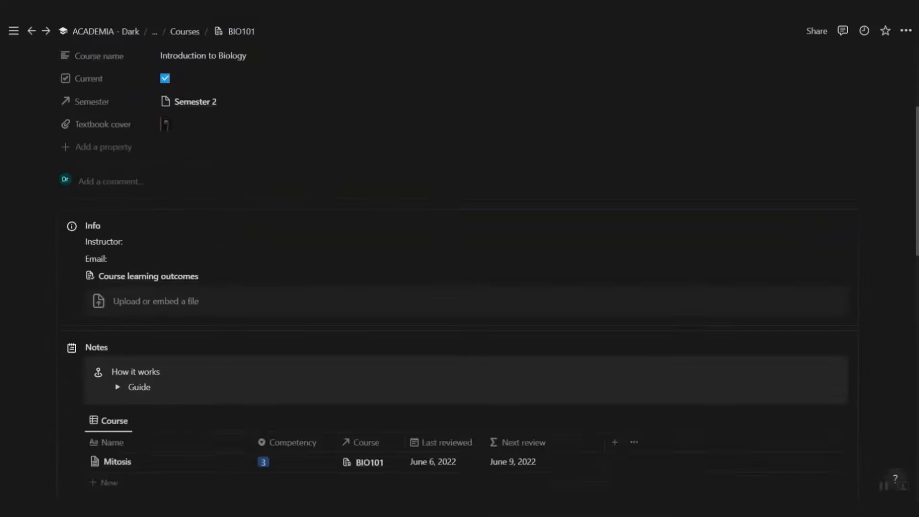
- Browse down the course page and look over the note templates list, then close it
{"action": "scroll", "coordinate": [459, 259], "scroll_direction": "down", "scroll_amount": 4}
{"action": "scroll", "coordinate": [455, 271], "scroll_direction": "down", "scroll_amount": 2}
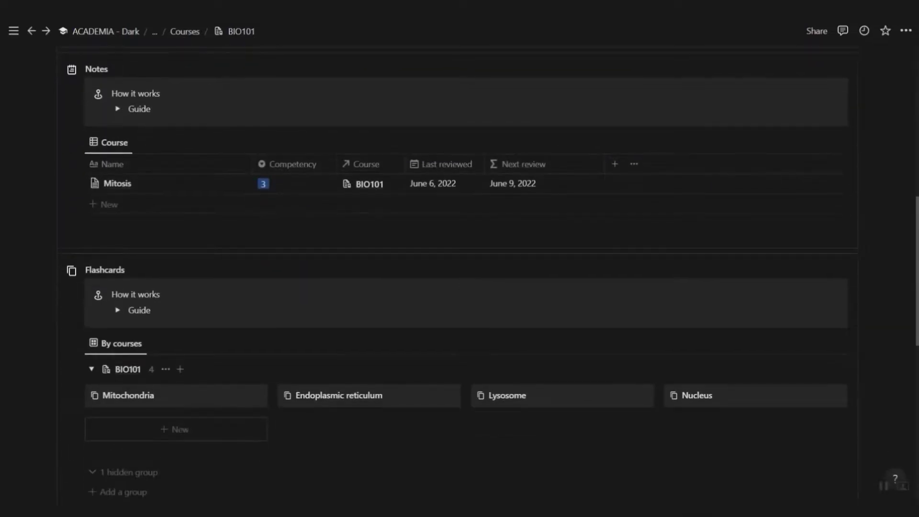
{"action": "scroll", "coordinate": [459, 266], "scroll_direction": "down", "scroll_amount": 6}
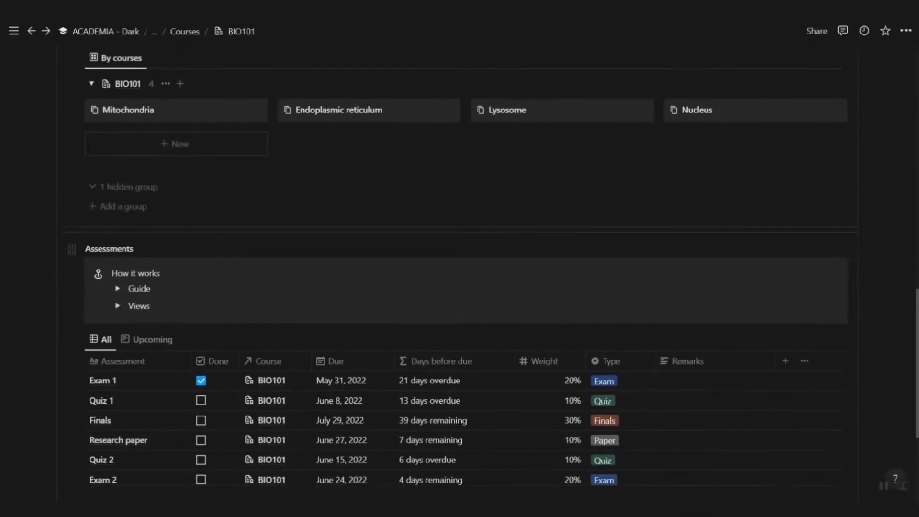
{"action": "scroll", "coordinate": [846, 189], "scroll_direction": "up", "scroll_amount": 8}
{"action": "left_click", "coordinate": [843, 190]}
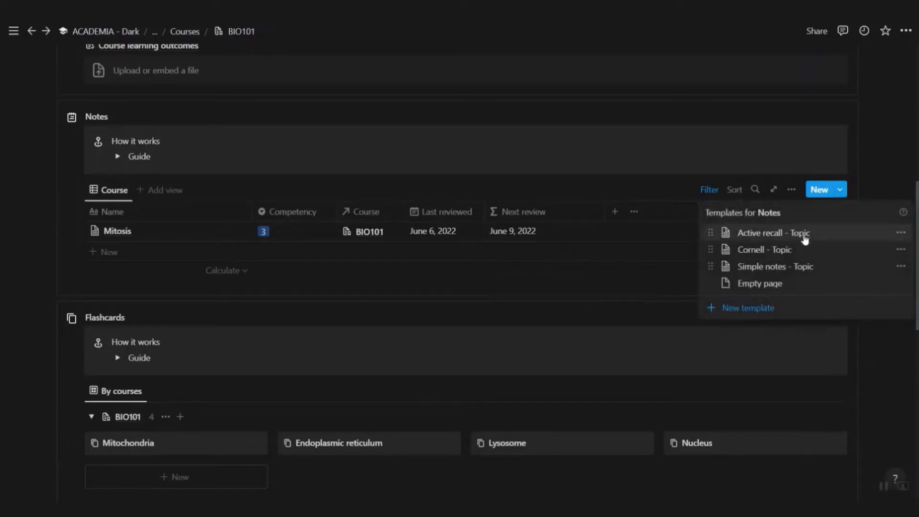
{"action": "left_click", "coordinate": [591, 305]}
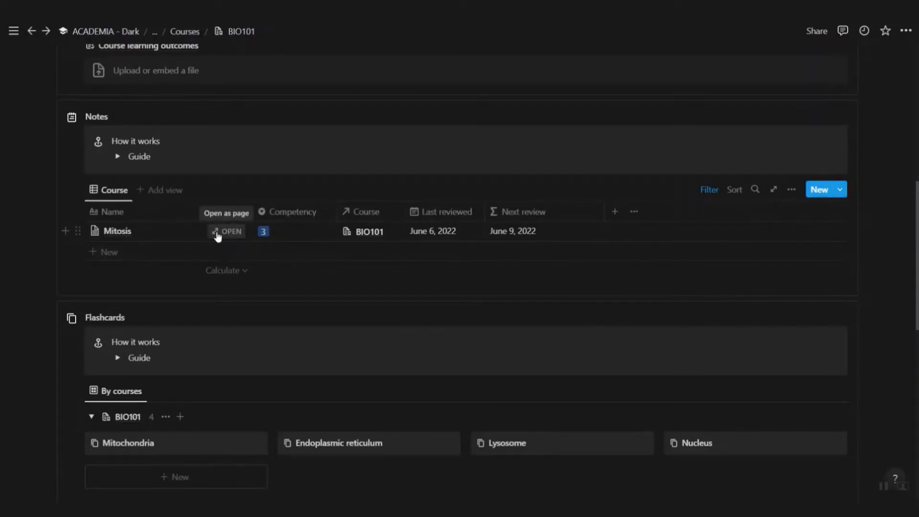
- Set the Mitosis note's competency to 4 and Last reviewed to June 20
{"action": "left_click", "coordinate": [216, 232]}
{"action": "left_click", "coordinate": [446, 191]}
{"action": "left_click", "coordinate": [404, 276]}
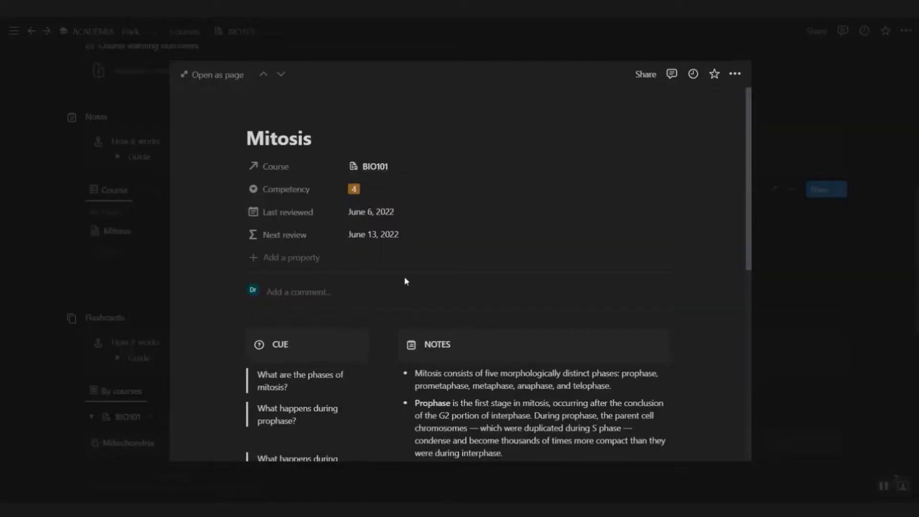
{"action": "left_click", "coordinate": [426, 217]}
{"action": "left_click", "coordinate": [386, 306]}
{"action": "left_click", "coordinate": [581, 207]}
{"action": "key", "text": "Escape"}
- Set the Mitochondria flashcard's competency to 2 and update its date reviewed
{"action": "scroll", "coordinate": [225, 349], "scroll_direction": "down", "scroll_amount": 2}
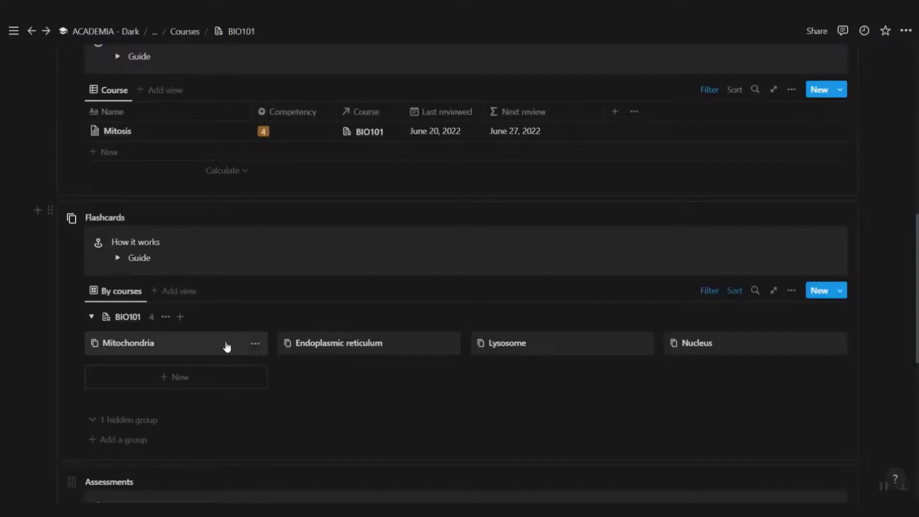
{"action": "left_click", "coordinate": [226, 349]}
{"action": "scroll", "coordinate": [754, 134], "scroll_direction": "down", "scroll_amount": 2}
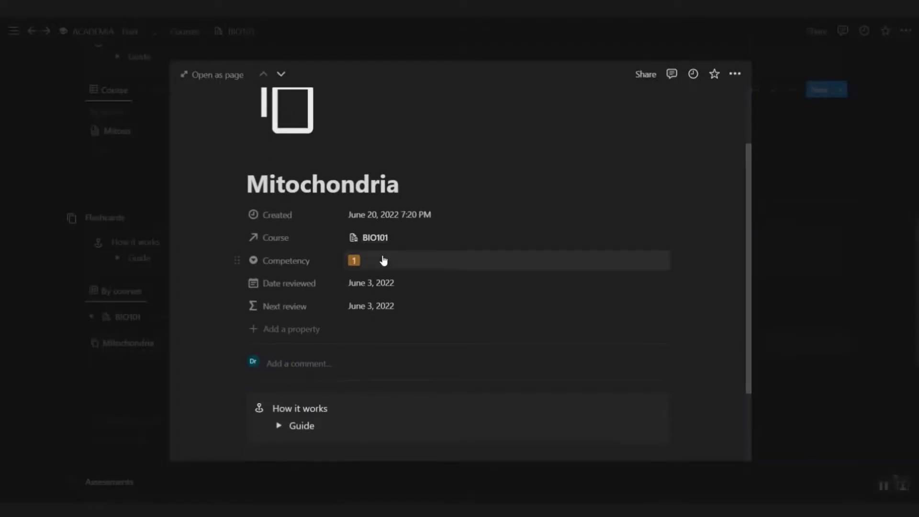
{"action": "left_click", "coordinate": [381, 261]}
{"action": "left_click", "coordinate": [390, 316]}
{"action": "left_click", "coordinate": [399, 291]}
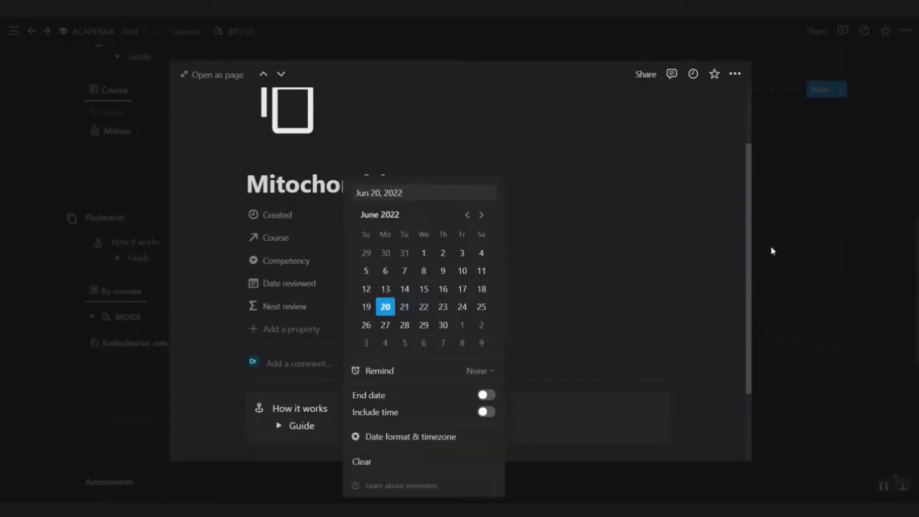
{"action": "key", "text": "Escape"}
{"action": "key", "text": "Escape"}
{"action": "scroll", "coordinate": [150, 165], "scroll_direction": "down", "scroll_amount": 5}
- Cycle the Assessments views ending on All, then show Notes by Course and by Competency
{"action": "left_click", "coordinate": [150, 161]}
{"action": "left_click", "coordinate": [220, 161]}
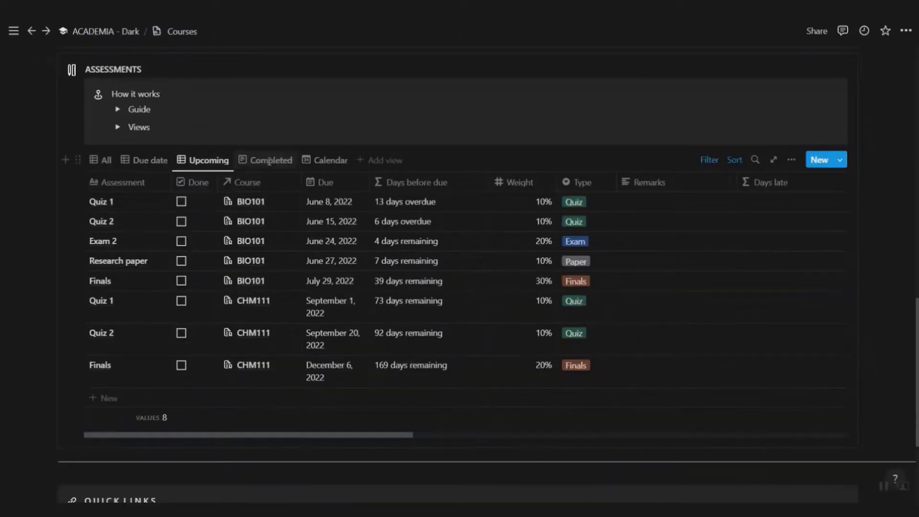
{"action": "left_click", "coordinate": [269, 161]}
{"action": "left_click", "coordinate": [330, 160]}
{"action": "left_click", "coordinate": [102, 160]}
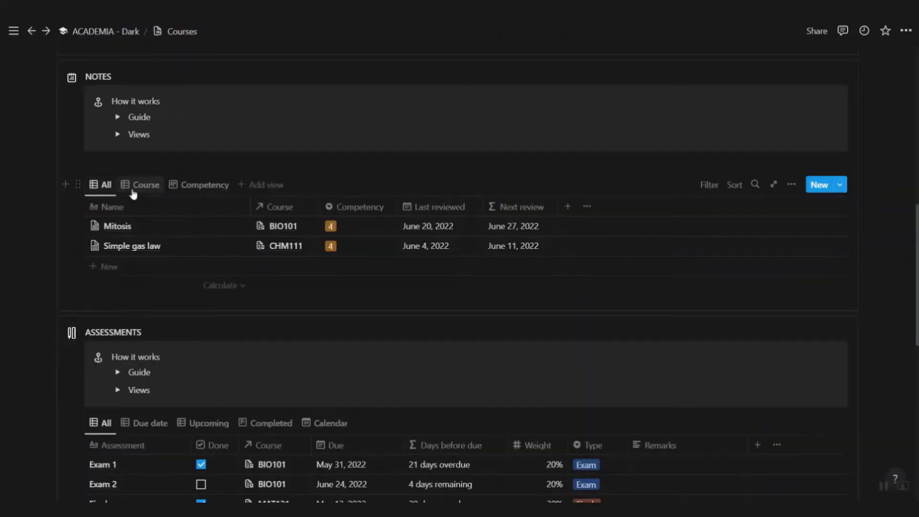
{"action": "left_click", "coordinate": [140, 185]}
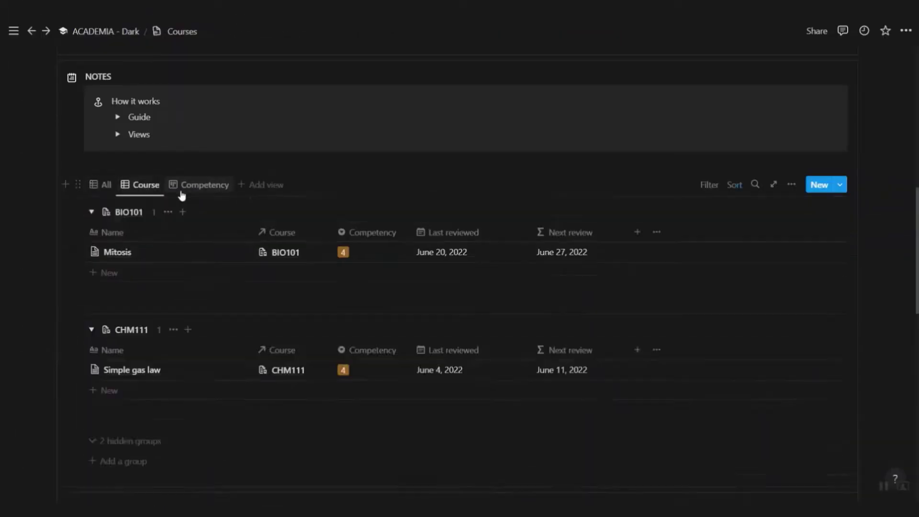
{"action": "left_click", "coordinate": [187, 186]}
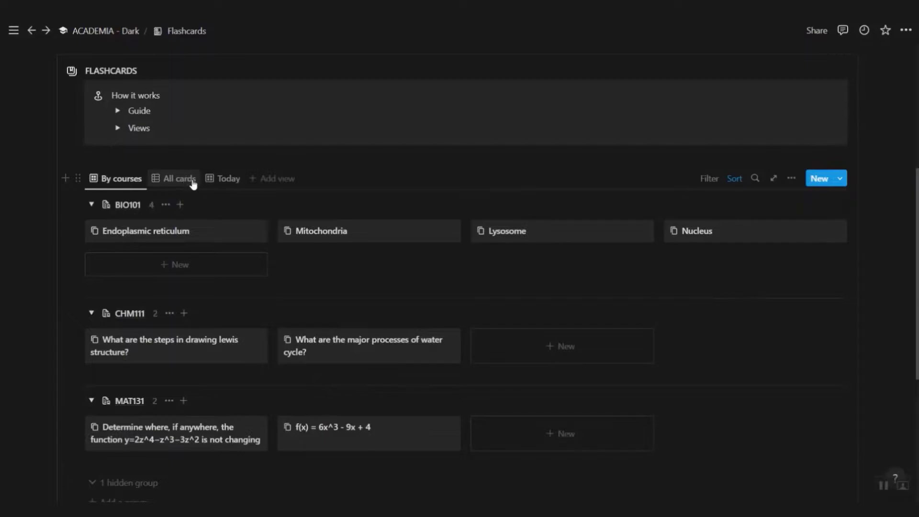
- Switch Flashcards from All cards to Today and open the water-cycle card
{"action": "left_click", "coordinate": [194, 185]}
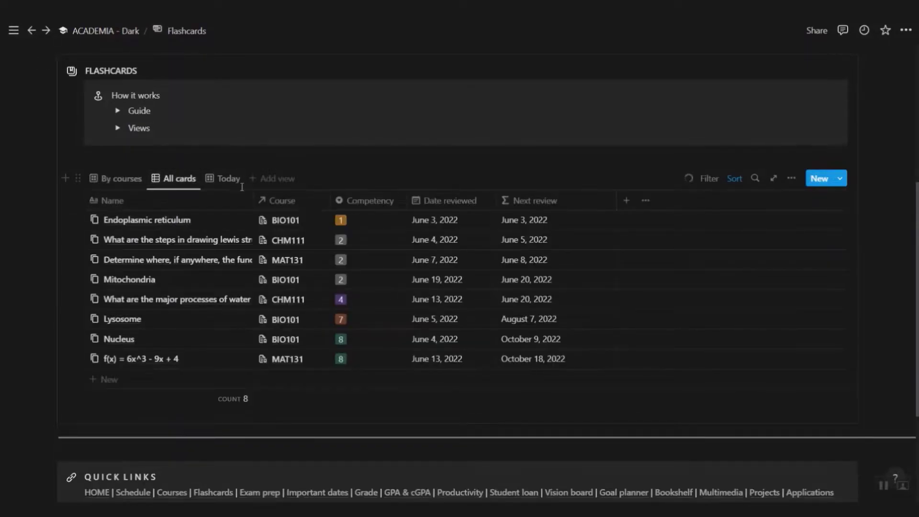
{"action": "left_click", "coordinate": [242, 187]}
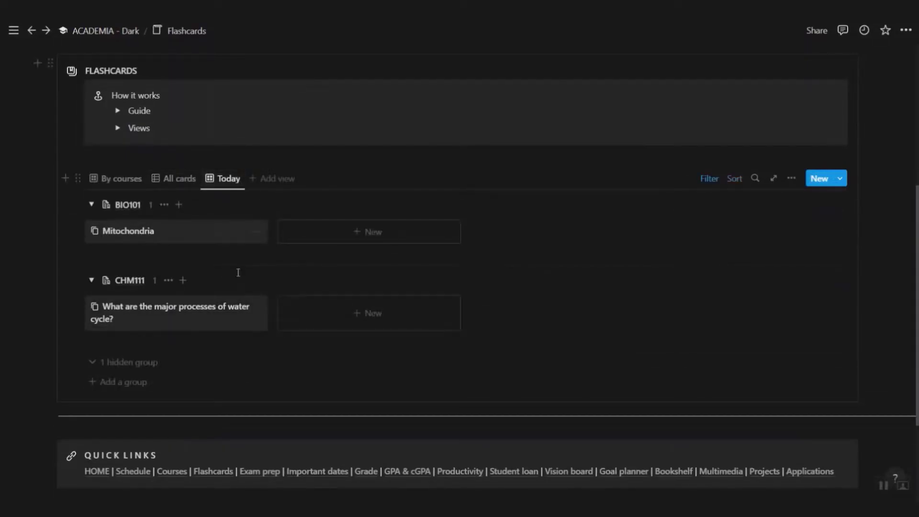
{"action": "left_click", "coordinate": [230, 316]}
{"action": "scroll", "coordinate": [752, 191], "scroll_direction": "down", "scroll_amount": 3}
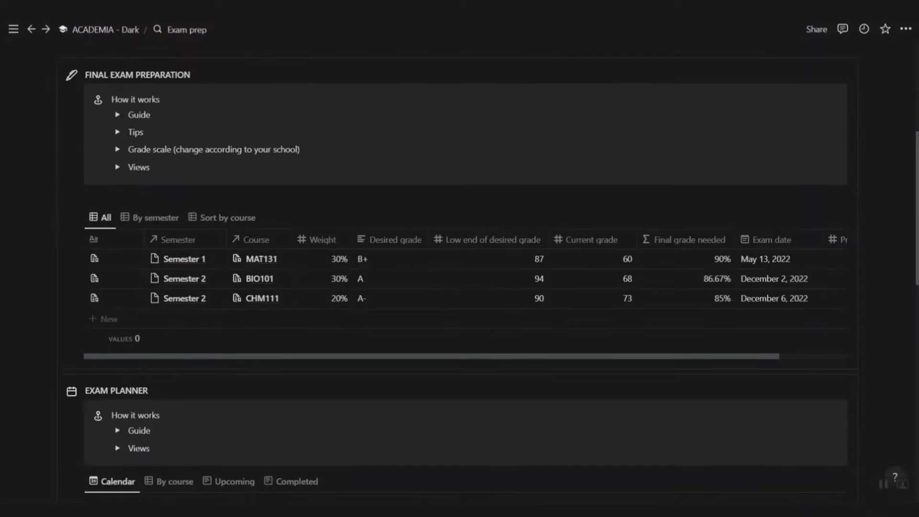
- Group exam preparation by semester and set BIO101's priority to 1
{"action": "left_click", "coordinate": [161, 217]}
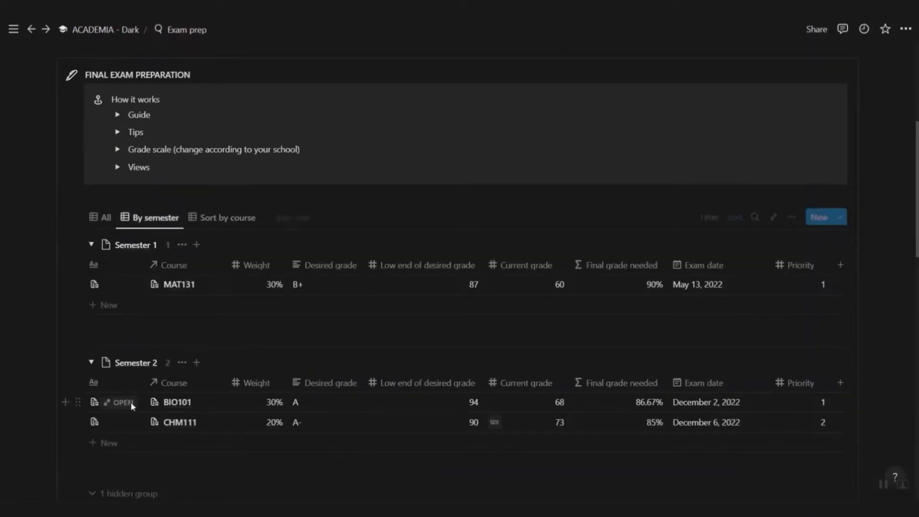
{"action": "left_click", "coordinate": [90, 245]}
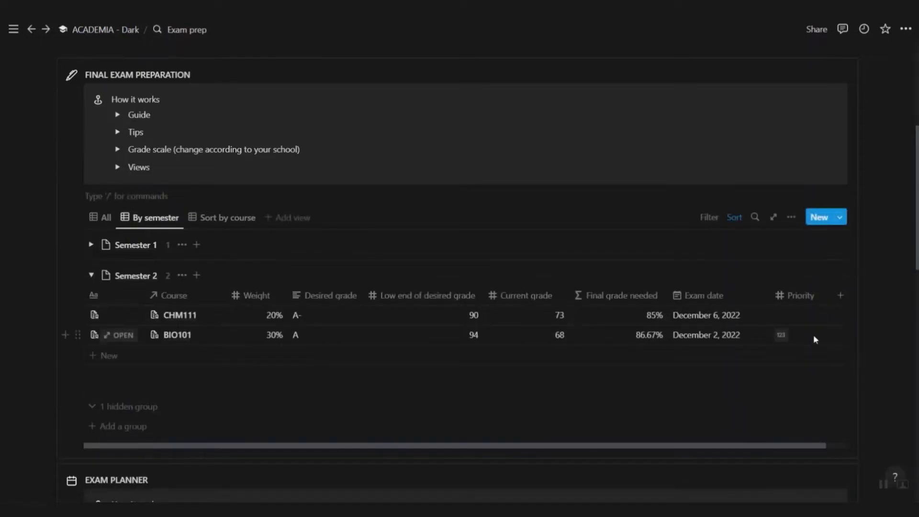
{"action": "type", "text": "1"}
{"action": "key", "text": "Return"}
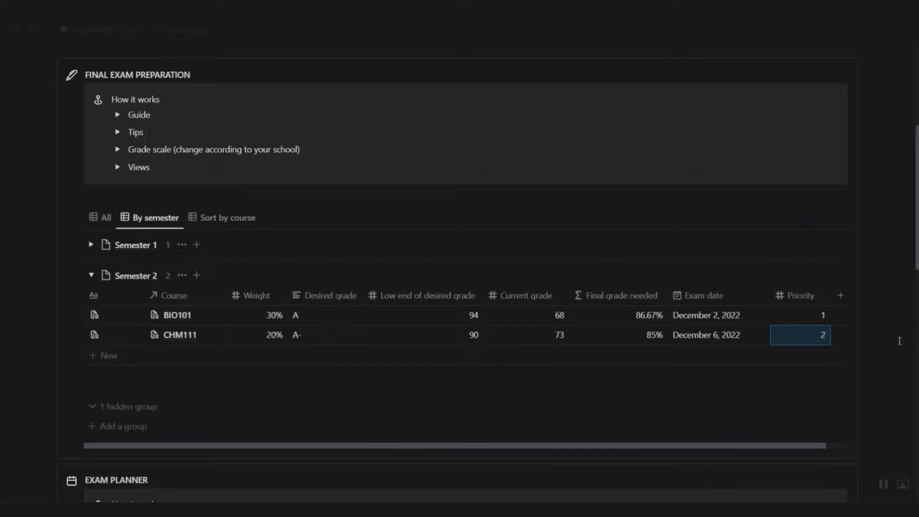
{"action": "scroll", "coordinate": [899, 341], "scroll_direction": "down", "scroll_amount": 8}
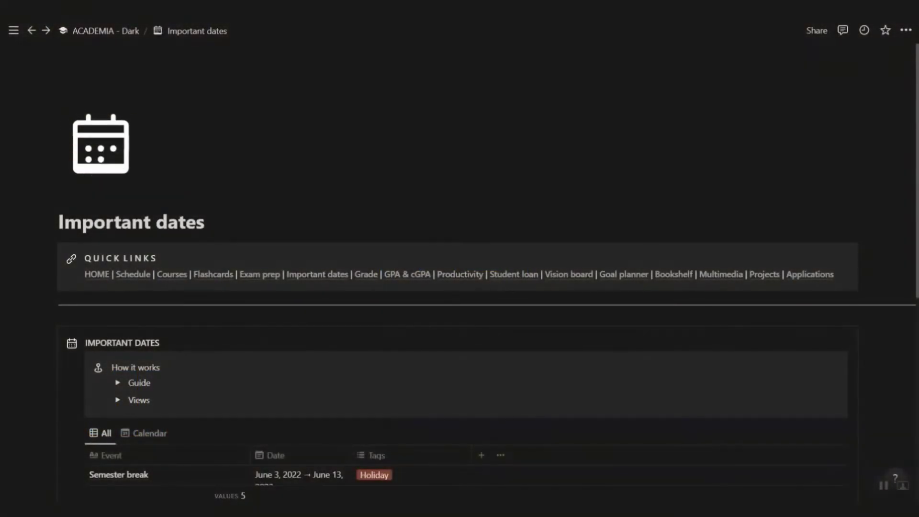
- Enter a Finals score of 70 for MAT131 on the Grade page
{"action": "scroll", "coordinate": [460, 258], "scroll_direction": "down", "scroll_amount": 5}
{"action": "scroll", "coordinate": [903, 200], "scroll_direction": "down", "scroll_amount": 1}
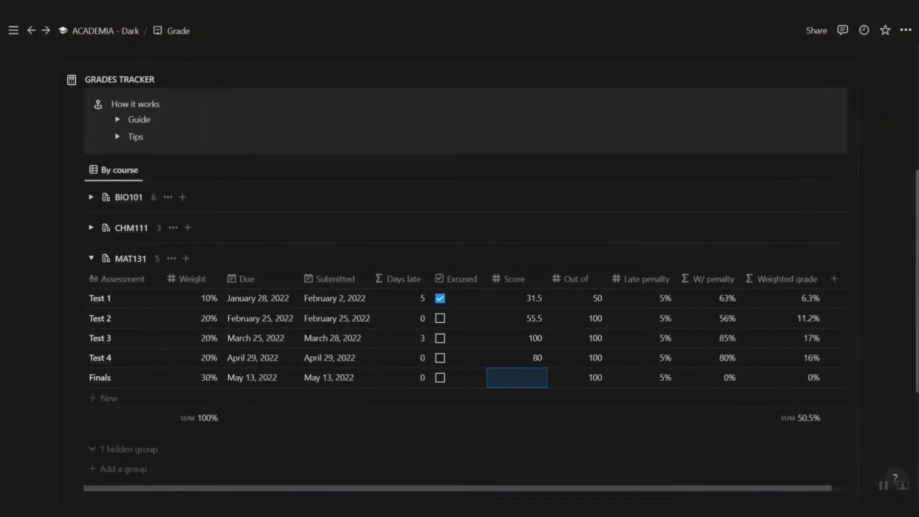
{"action": "left_click", "coordinate": [529, 379]}
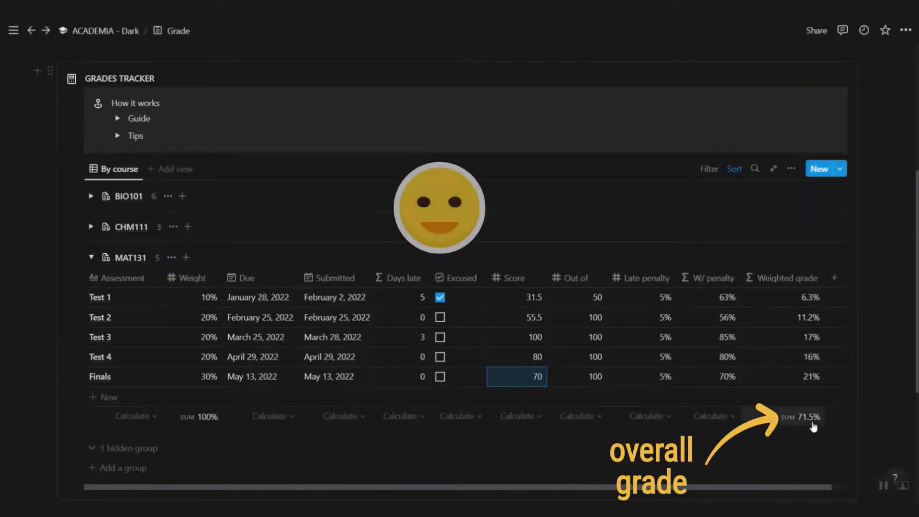
{"action": "key", "text": "Escape"}
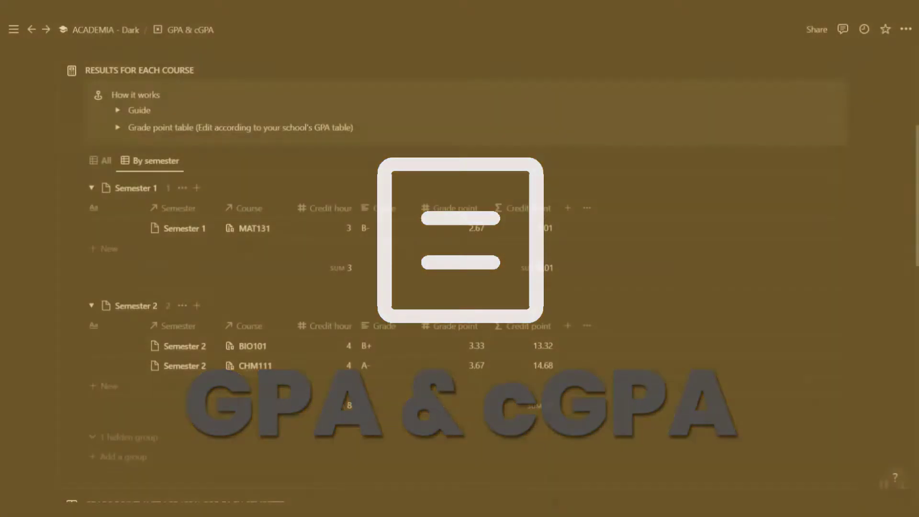
- Enter 8 credit hours and 28 credit points for Semester 2 in the GPA table
{"action": "scroll", "coordinate": [460, 258], "scroll_direction": "down", "scroll_amount": 4}
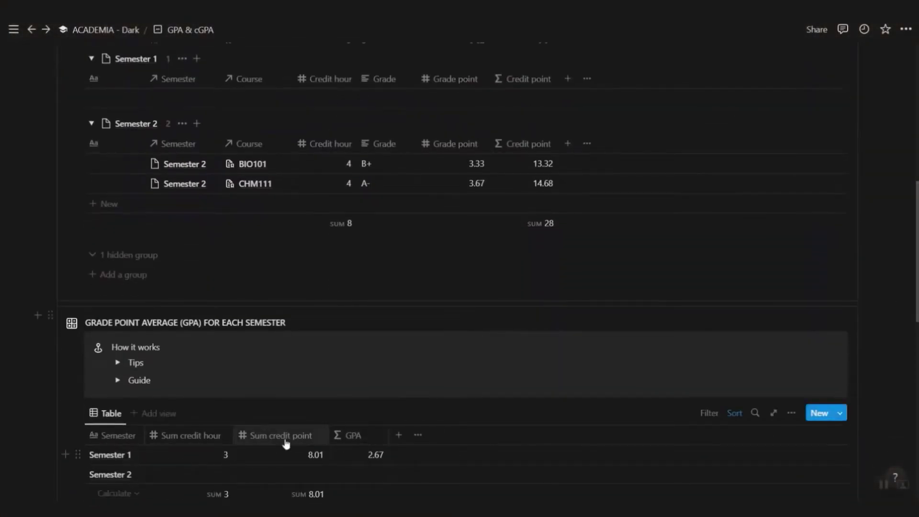
{"action": "left_click", "coordinate": [209, 472]}
{"action": "scroll", "coordinate": [525, 429], "scroll_direction": "down", "scroll_amount": 1}
{"action": "key", "text": "Tab"}
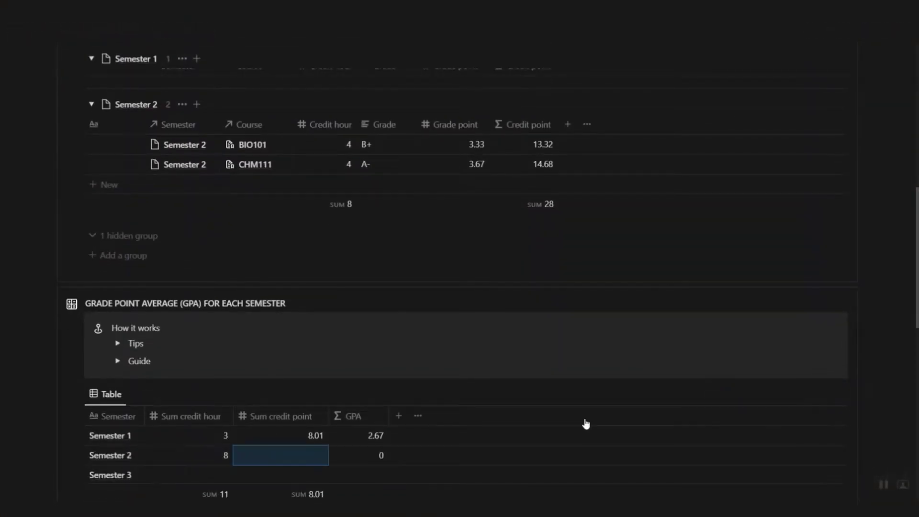
{"action": "key", "text": "Return"}
{"action": "scroll", "coordinate": [401, 470], "scroll_direction": "down", "scroll_amount": 5}
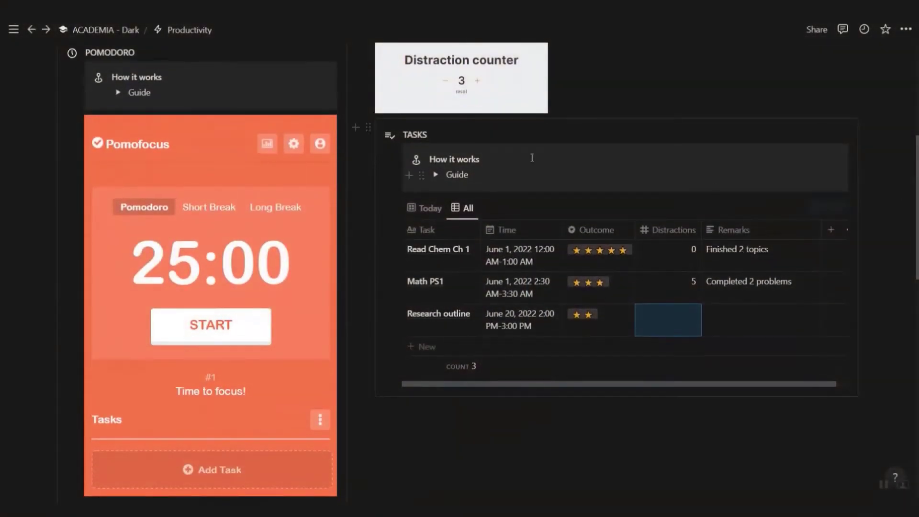
- Check the Pomofocus settings and start the 50-minute Pomodoro timer
{"action": "left_click", "coordinate": [294, 144]}
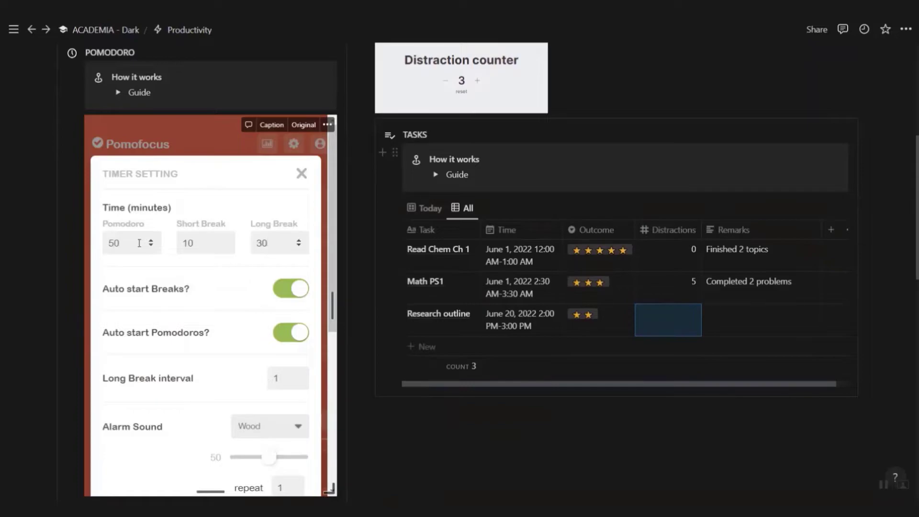
{"action": "left_click", "coordinate": [301, 173]}
{"action": "left_click", "coordinate": [211, 329]}
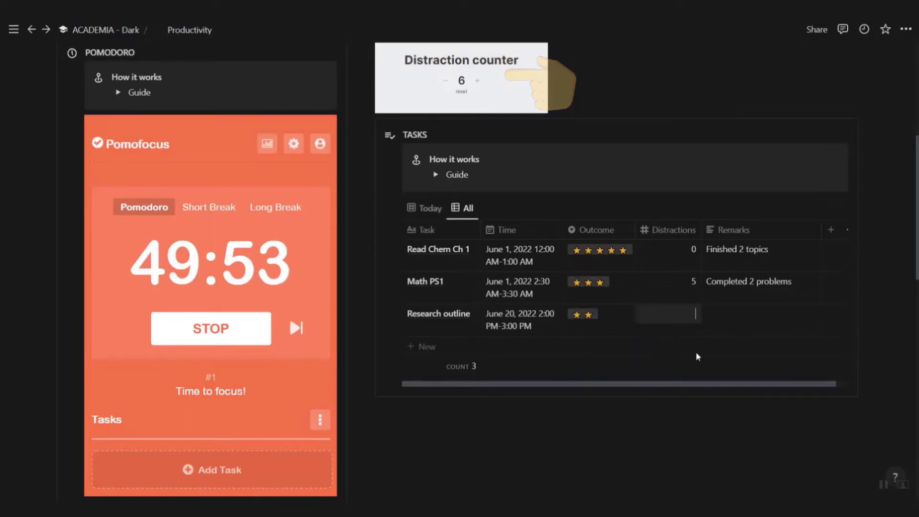
- Log 6 distractions and a one-star outcome for Research outline
{"action": "type", "text": "6"}
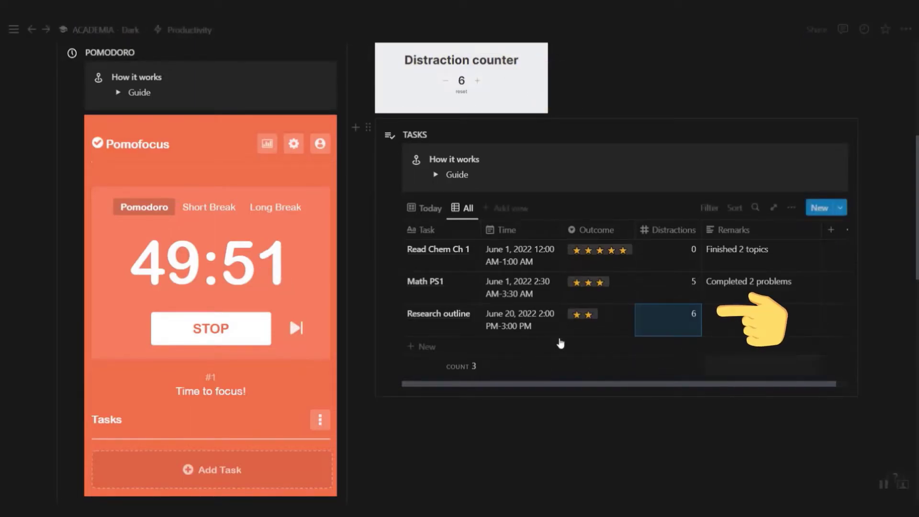
{"action": "left_click", "coordinate": [590, 316]}
{"action": "left_click", "coordinate": [603, 357]}
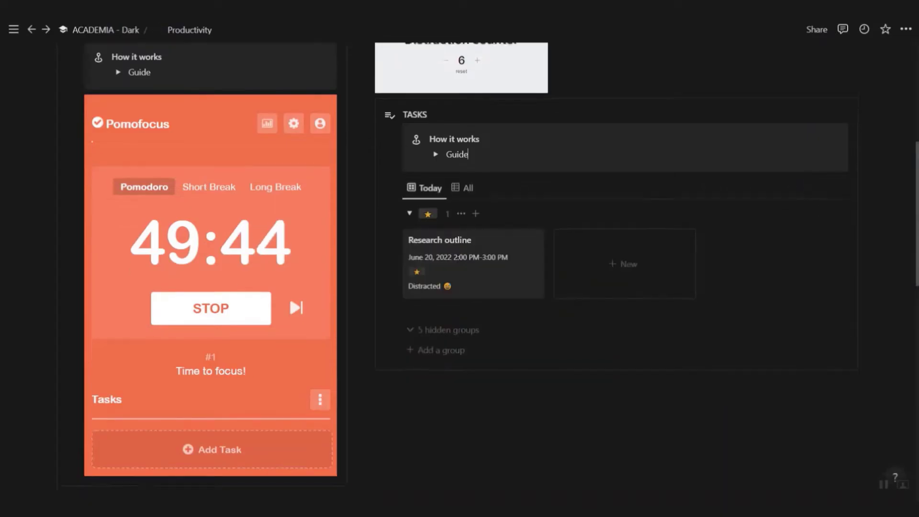
- Turn up the Rain and Waves ambient sounds
{"action": "scroll", "coordinate": [466, 359], "scroll_direction": "down", "scroll_amount": 10}
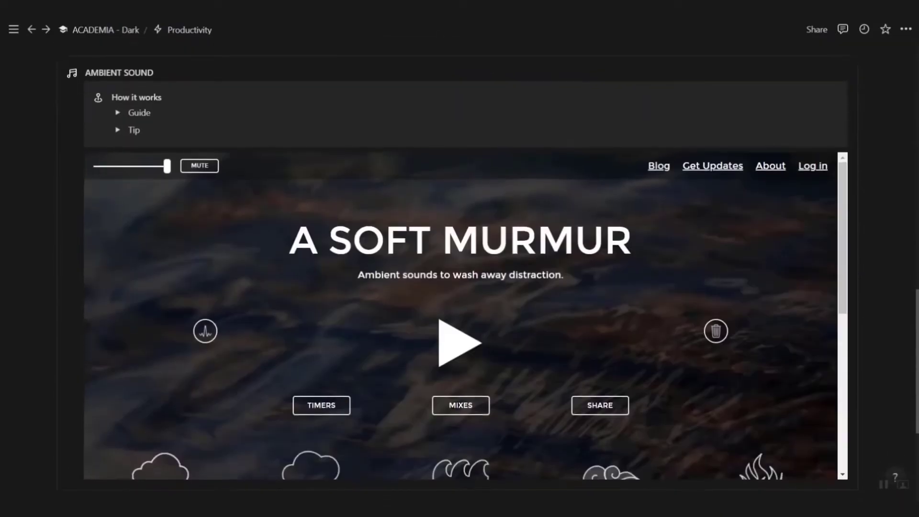
{"action": "scroll", "coordinate": [460, 312], "scroll_direction": "down", "scroll_amount": 5}
{"action": "left_click", "coordinate": [163, 341]}
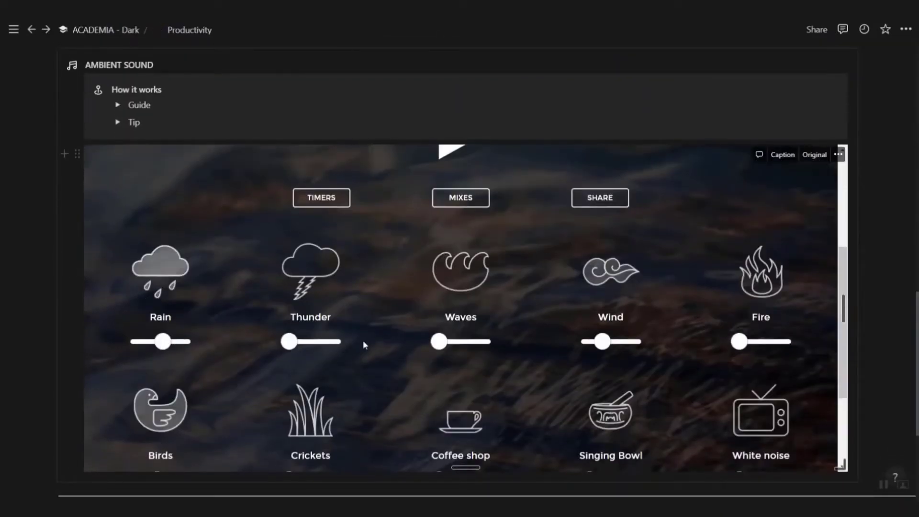
{"action": "left_click", "coordinate": [475, 342]}
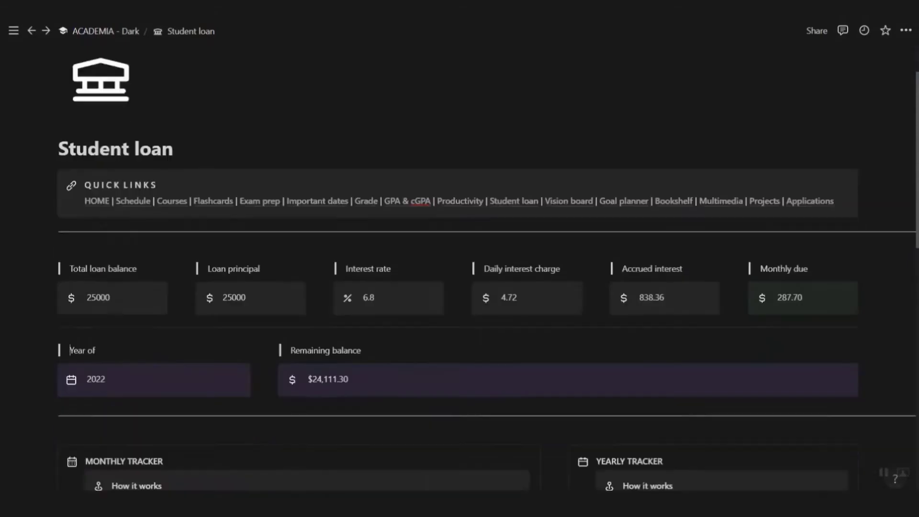
- Scroll down the Student loan page to its Monthly and Yearly tracker tables
{"action": "scroll", "coordinate": [479, 268], "scroll_direction": "down", "scroll_amount": 9}
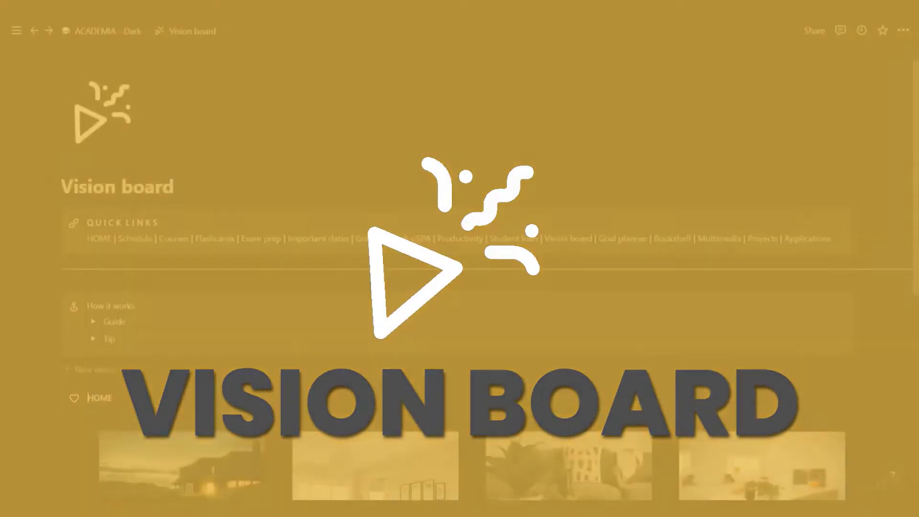
- Insert a '+ New vision' theme block with eight empty image placeholders above the HOME board
{"action": "scroll", "coordinate": [460, 268], "scroll_direction": "down", "scroll_amount": 4}
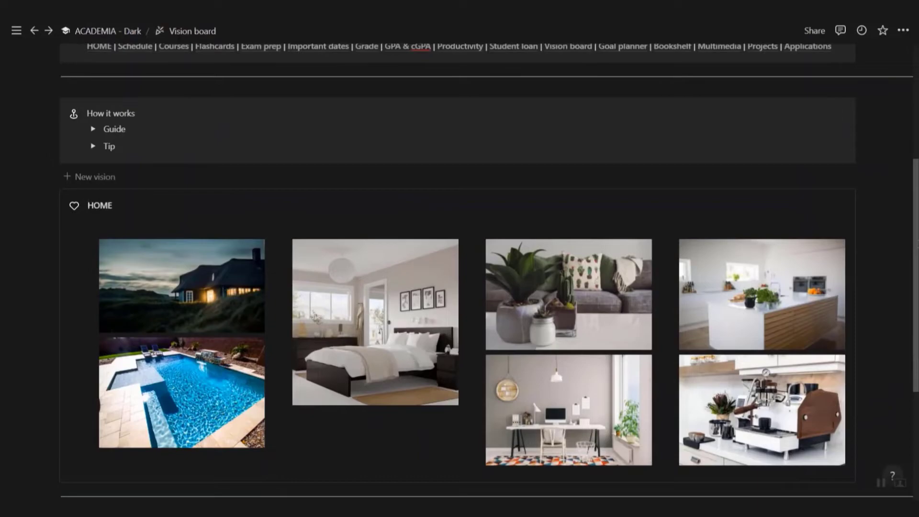
{"action": "left_click", "coordinate": [70, 178]}
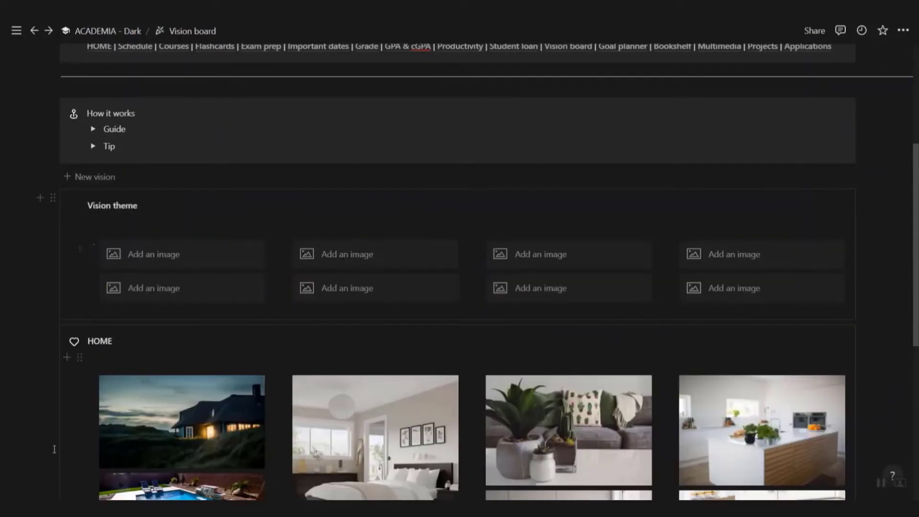
{"action": "scroll", "coordinate": [70, 182], "scroll_direction": "down", "scroll_amount": 1}
{"action": "scroll", "coordinate": [459, 273], "scroll_direction": "down", "scroll_amount": 2}
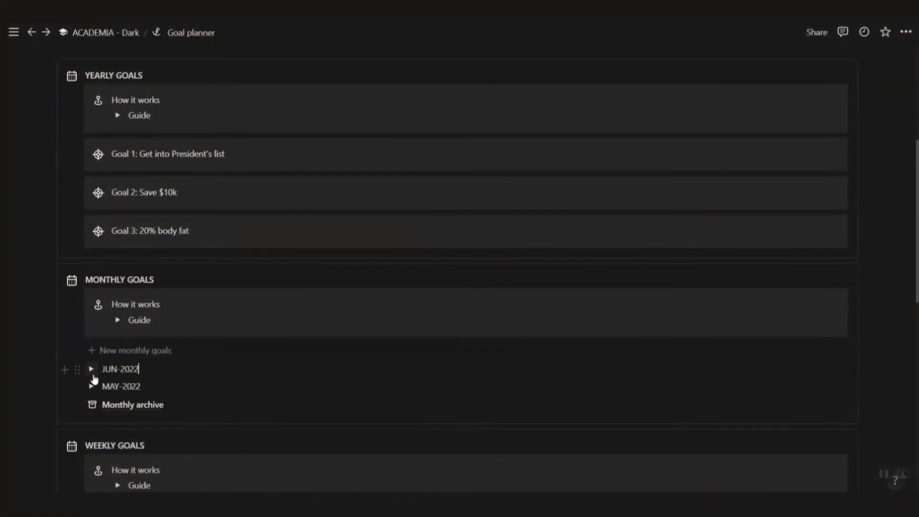
- Add June 2022 monthly goals with the 'Review Chem Chapter' to-do and drag Review budget into Daily archive
{"action": "left_click", "coordinate": [91, 369]}
{"action": "type", "text": "Review Chem Chapter 2"}
{"action": "scroll", "coordinate": [660, 462], "scroll_direction": "down", "scroll_amount": 6}
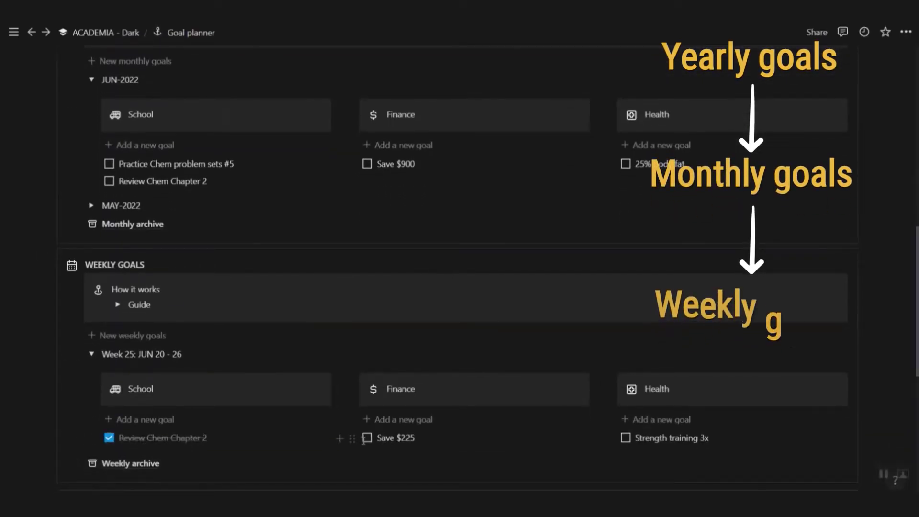
{"action": "scroll", "coordinate": [870, 339], "scroll_direction": "down", "scroll_amount": 4}
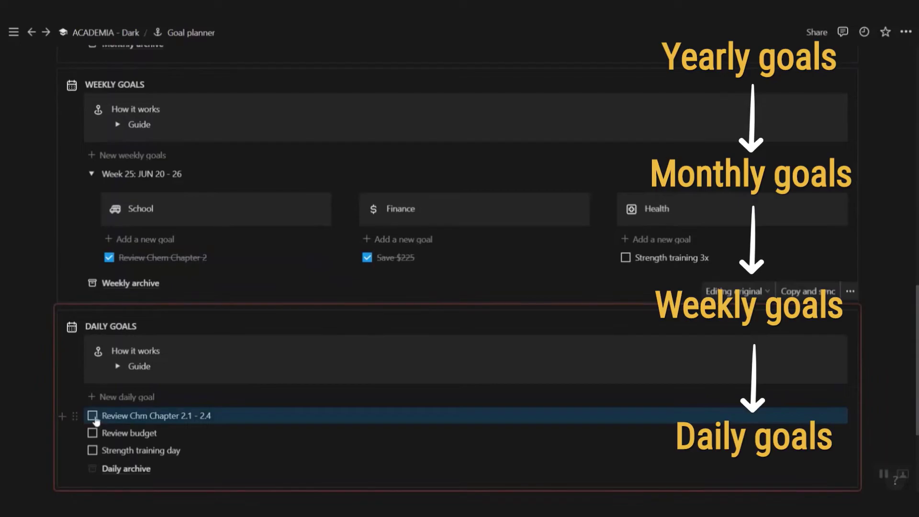
{"action": "left_click_drag", "start_coordinate": [75, 433], "coordinate": [91, 383]}
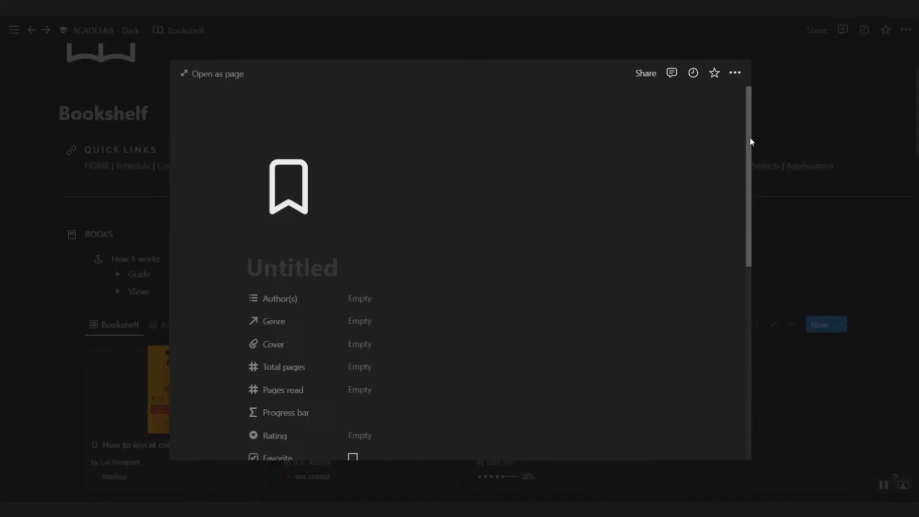
- Close the book preview and cycle books through Book info, Favorites, By rating, Not started and Finished views
{"action": "left_click_drag", "start_coordinate": [751, 141], "coordinate": [782, 329]}
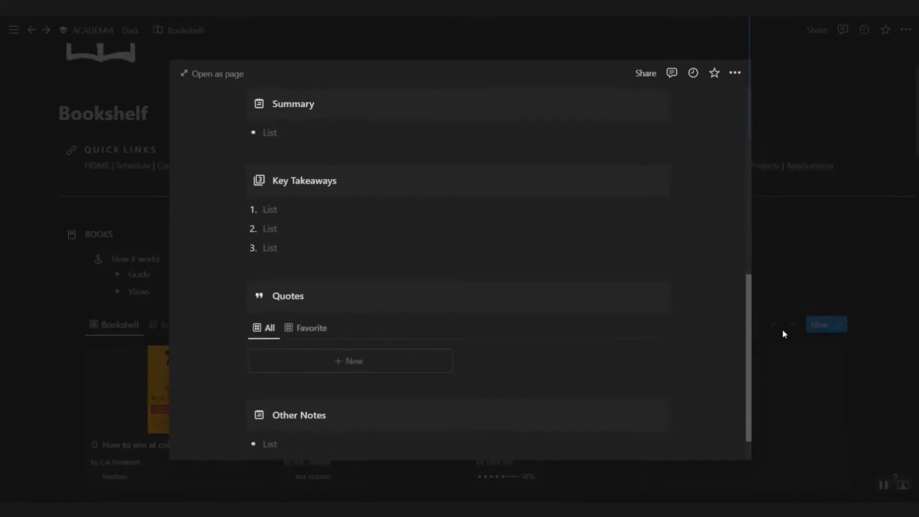
{"action": "left_click", "coordinate": [770, 355]}
{"action": "left_click", "coordinate": [178, 325]}
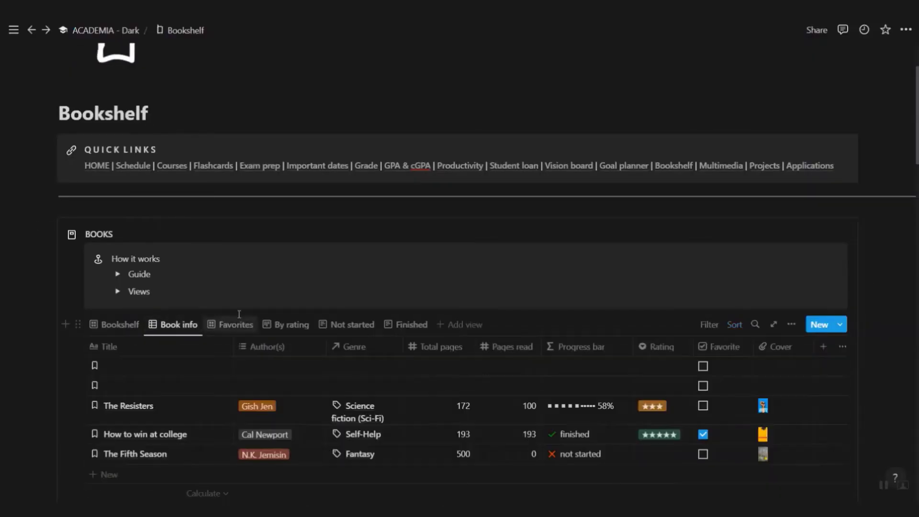
{"action": "left_click", "coordinate": [244, 324]}
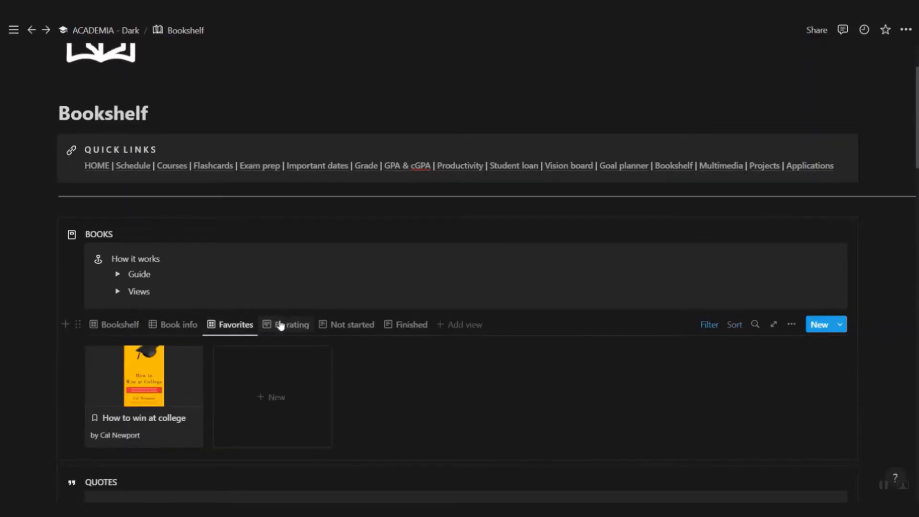
{"action": "left_click", "coordinate": [281, 325]}
{"action": "left_click", "coordinate": [352, 327]}
{"action": "left_click", "coordinate": [410, 324]}
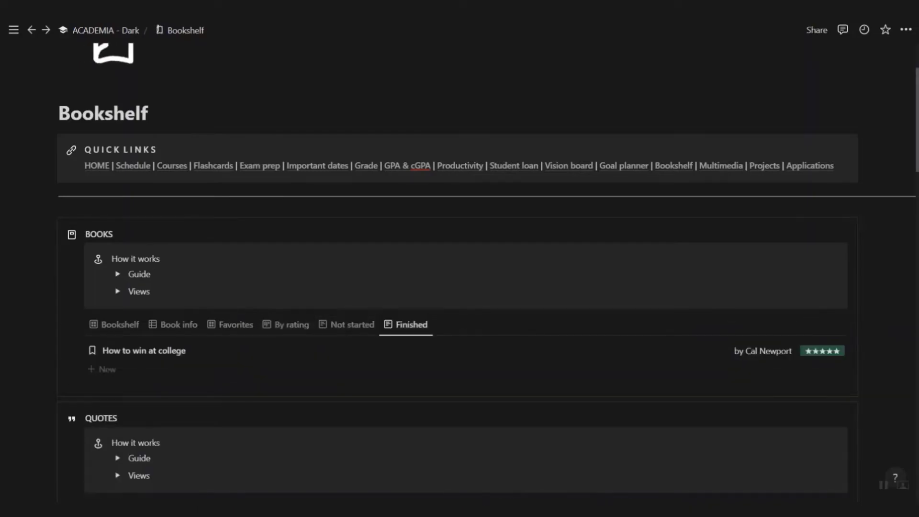
- Show favourite quotes, group quotes by book, then display all genres as a gallery
{"action": "scroll", "coordinate": [410, 325], "scroll_direction": "down", "scroll_amount": 5}
{"action": "left_click", "coordinate": [143, 240]}
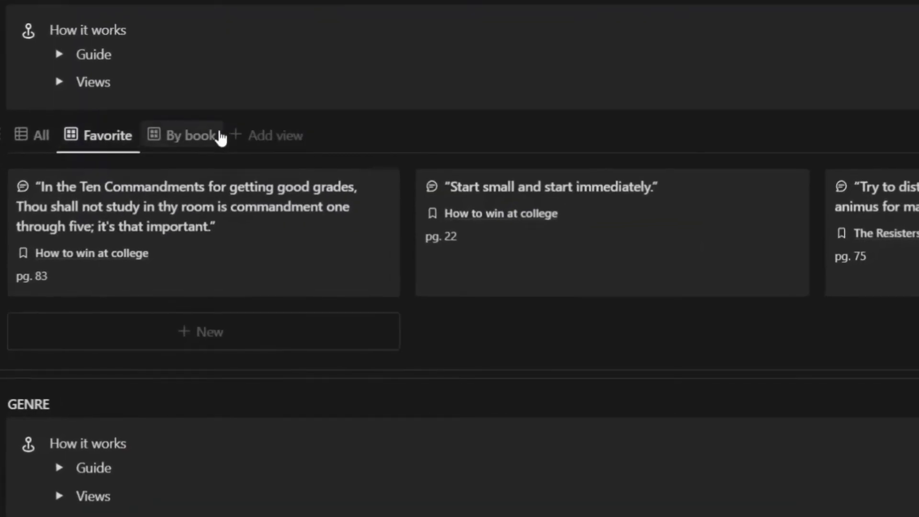
{"action": "left_click", "coordinate": [219, 137]}
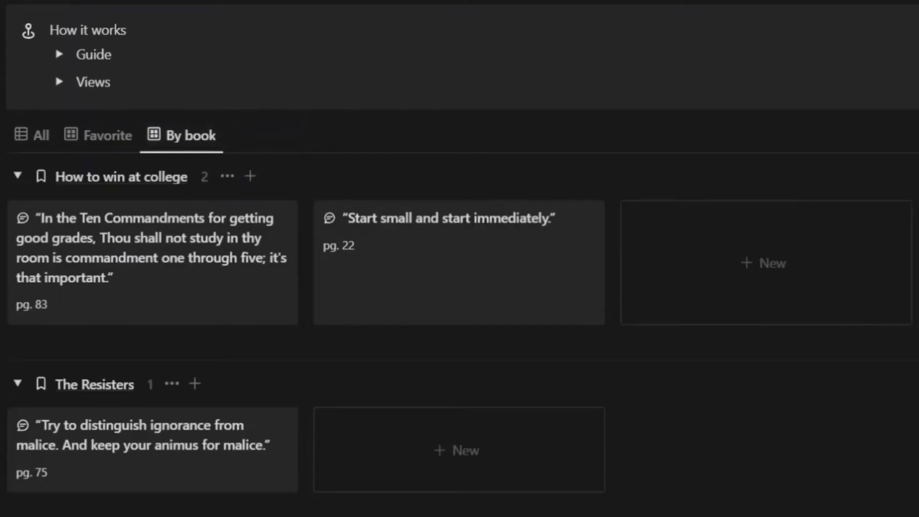
{"action": "scroll", "coordinate": [460, 288], "scroll_direction": "down", "scroll_amount": 10}
{"action": "left_click", "coordinate": [189, 156]}
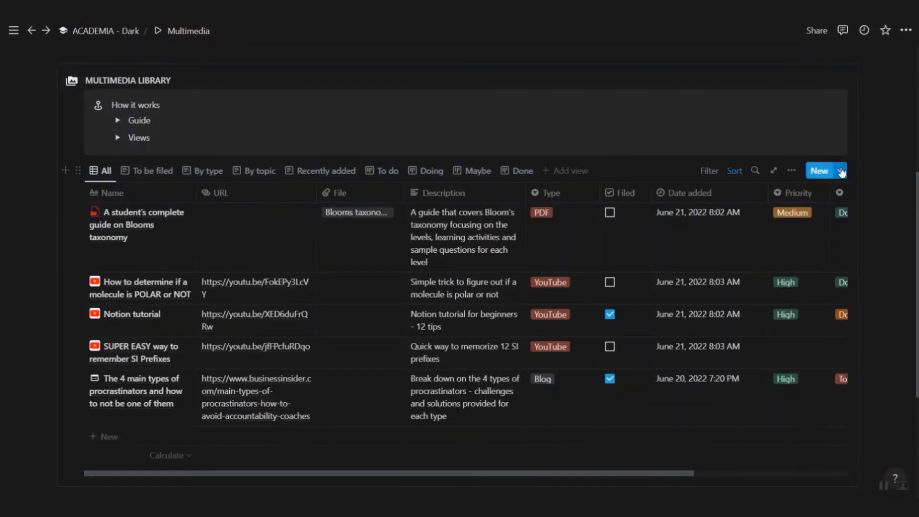
- Browse the library's To be filed, By type, By topic, Recently added and To do views, then open the procrastinators post
{"action": "left_click", "coordinate": [839, 170]}
{"action": "key", "text": "Escape"}
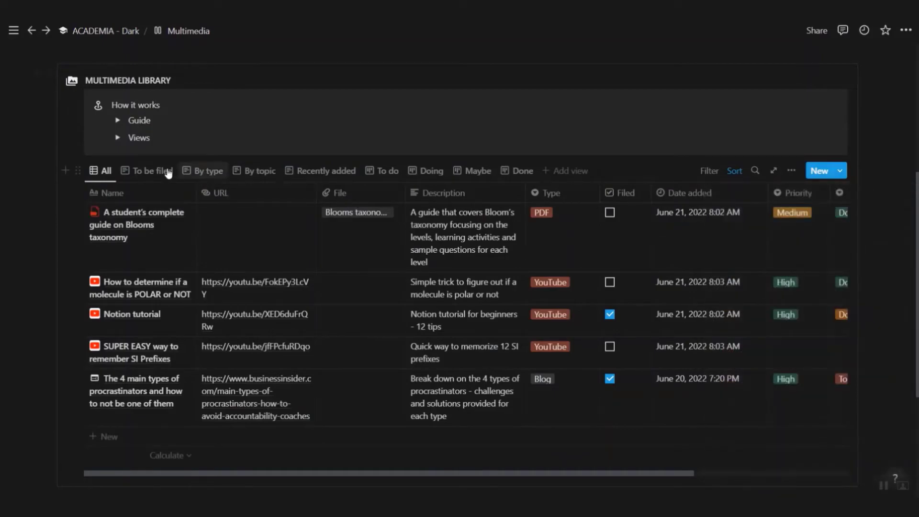
{"action": "left_click", "coordinate": [168, 171]}
{"action": "left_click", "coordinate": [217, 176]}
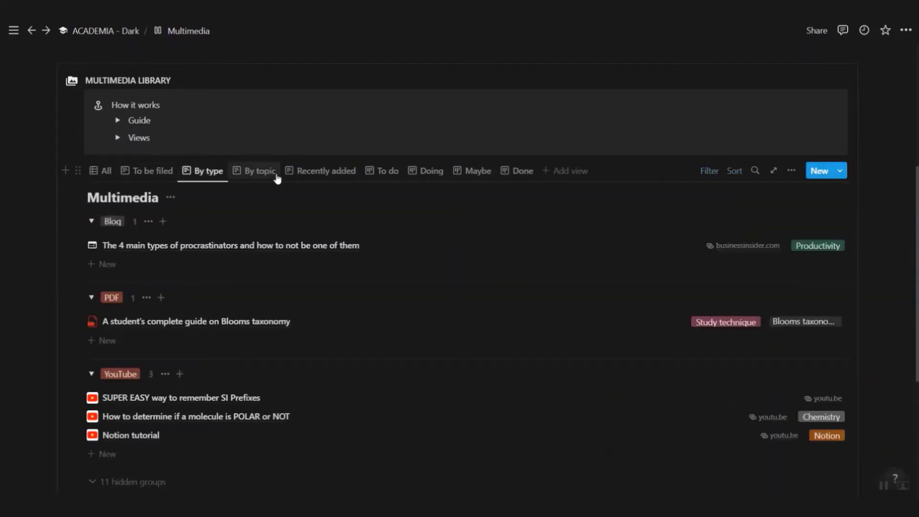
{"action": "left_click", "coordinate": [277, 177]}
{"action": "left_click", "coordinate": [328, 177]}
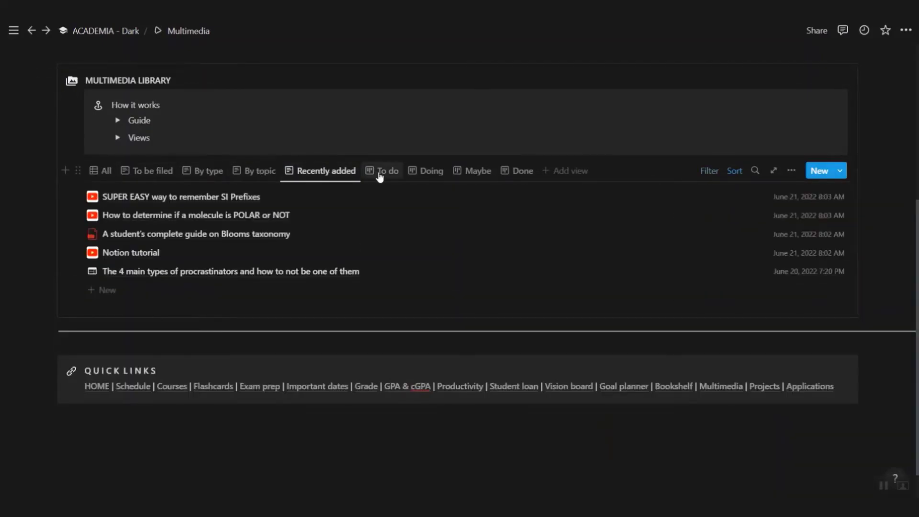
{"action": "left_click", "coordinate": [380, 177]}
{"action": "left_click", "coordinate": [185, 247]}
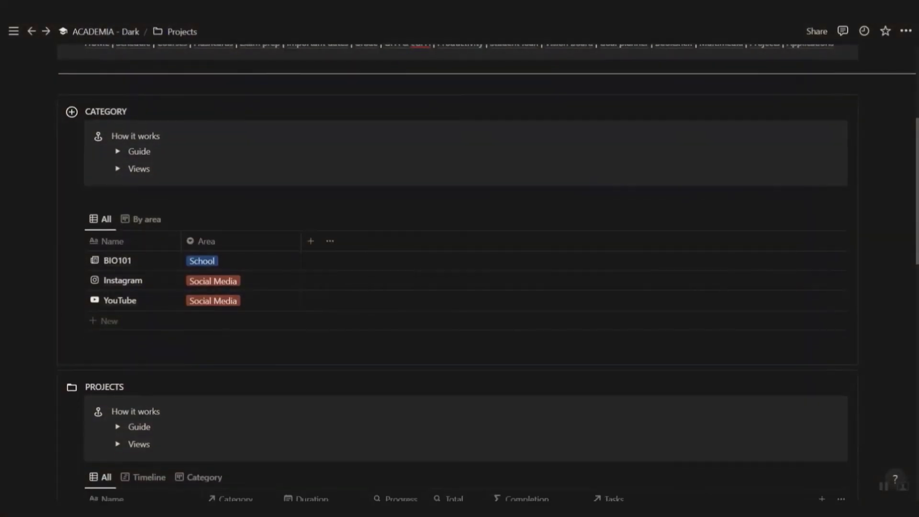
- Tick Completed for 'Outline paper' in the TASKS table, raising Bio research paper to 50%
{"action": "scroll", "coordinate": [460, 268], "scroll_direction": "down", "scroll_amount": 3}
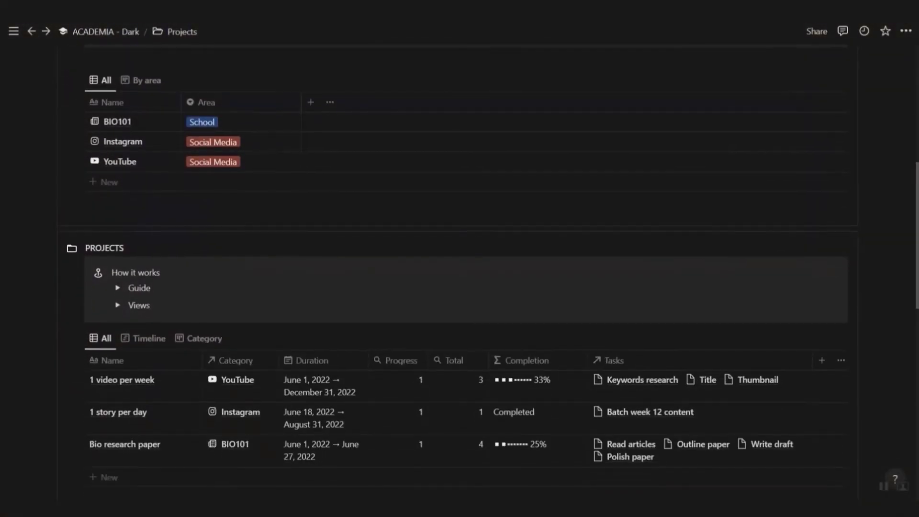
{"action": "scroll", "coordinate": [459, 268], "scroll_direction": "down", "scroll_amount": 4}
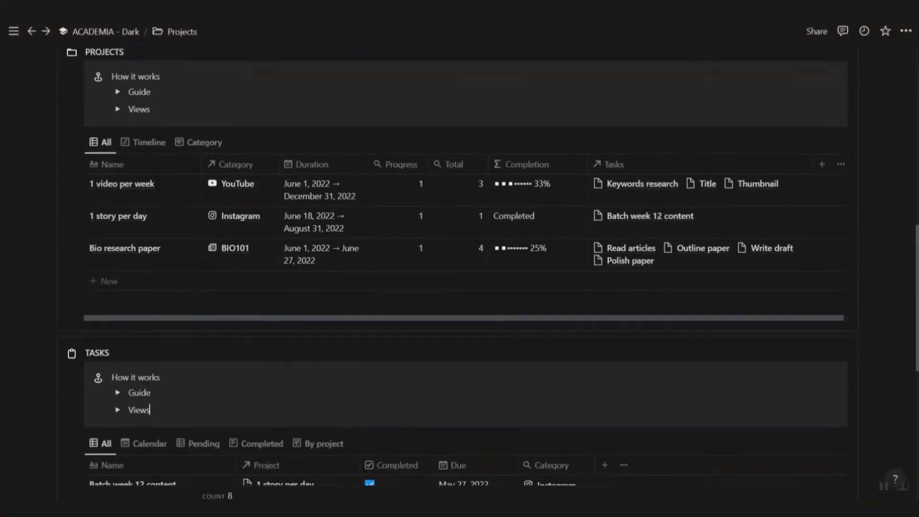
{"action": "scroll", "coordinate": [371, 431], "scroll_direction": "down", "scroll_amount": 2}
{"action": "left_click", "coordinate": [371, 432]}
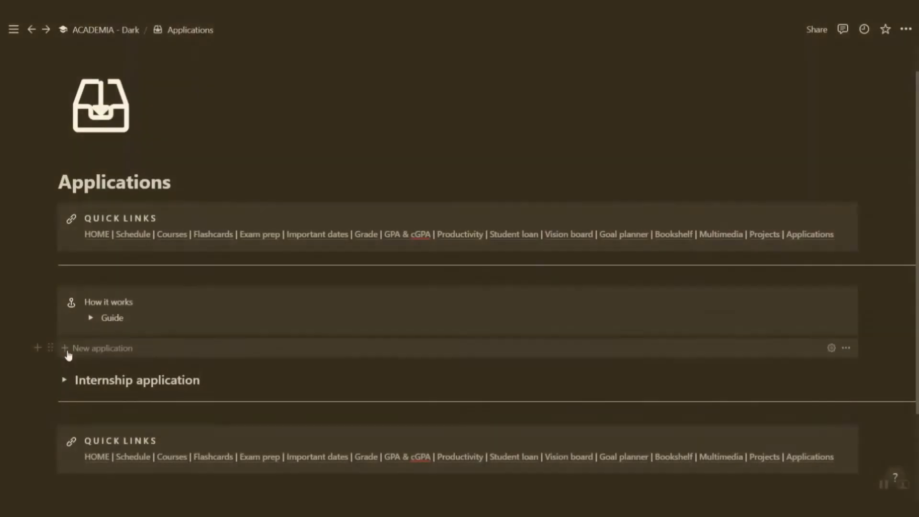
- Add an application section titled 'Job application' and expand it to reveal its documents and tracker
{"action": "left_click", "coordinate": [66, 349]}
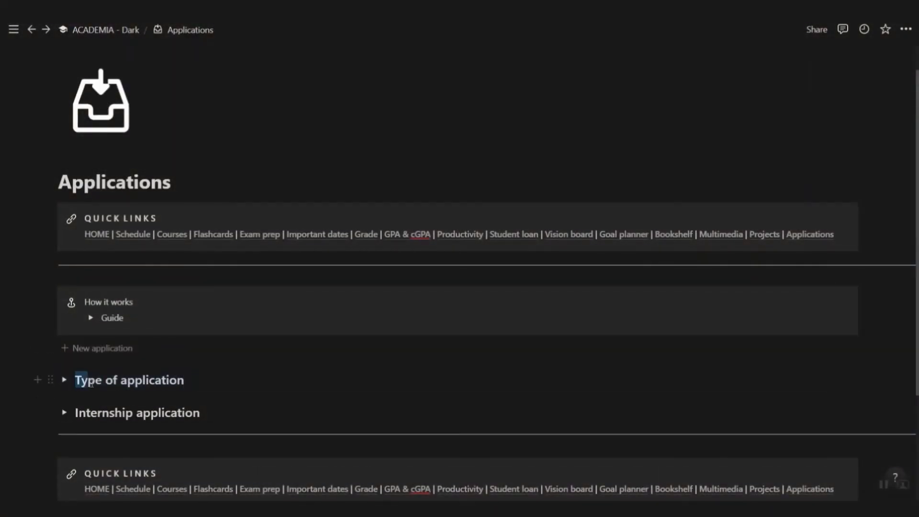
{"action": "type", "text": "Job"}
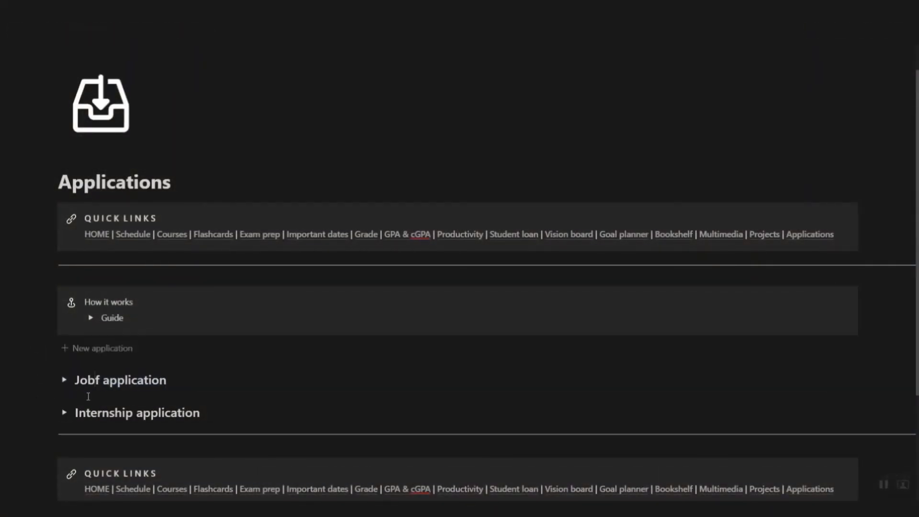
{"action": "left_click", "coordinate": [64, 380]}
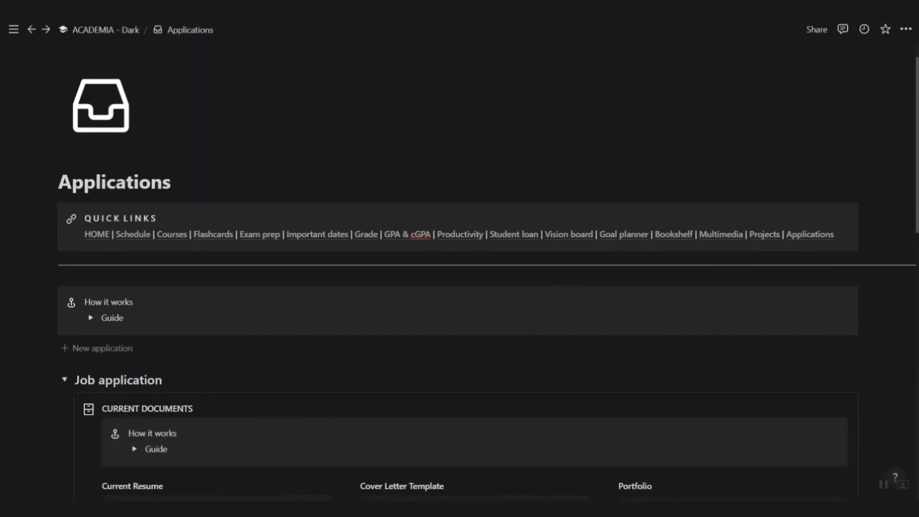
{"action": "scroll", "coordinate": [459, 267], "scroll_direction": "down", "scroll_amount": 7}
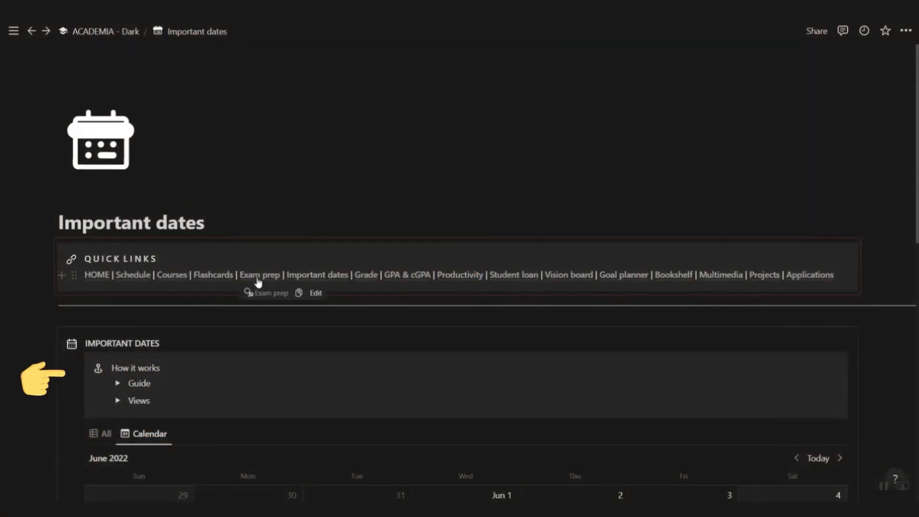
- Jump through the Exam prep, Flashcards and Courses quick links
{"action": "left_click", "coordinate": [258, 274]}
{"action": "left_click", "coordinate": [207, 274]}
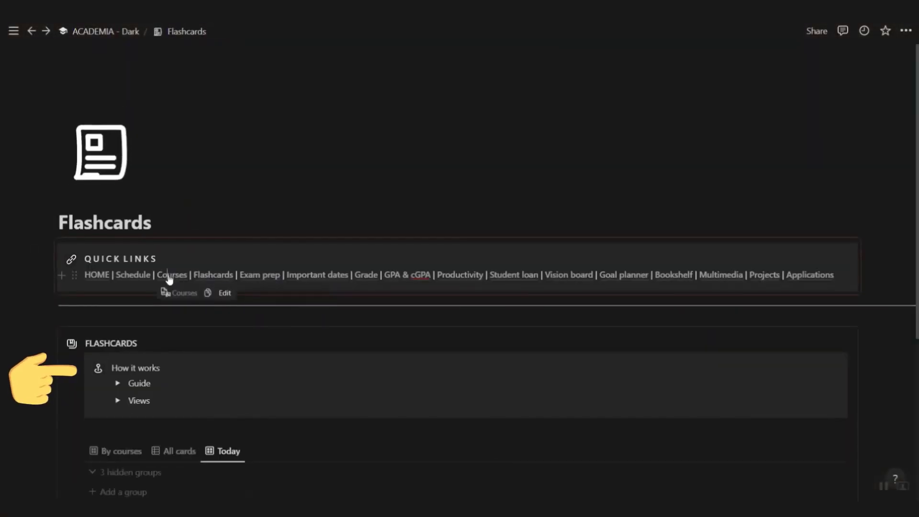
{"action": "left_click", "coordinate": [169, 275]}
- Expand and collapse the Classes guide toggle on the Courses page
{"action": "scroll", "coordinate": [337, 248], "scroll_direction": "down", "scroll_amount": 4}
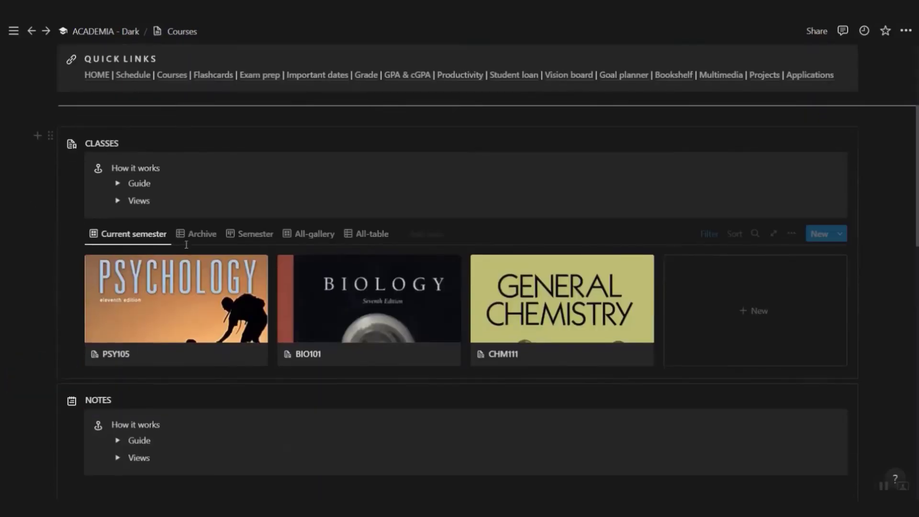
{"action": "left_click", "coordinate": [118, 184]}
{"action": "left_click", "coordinate": [117, 184]}
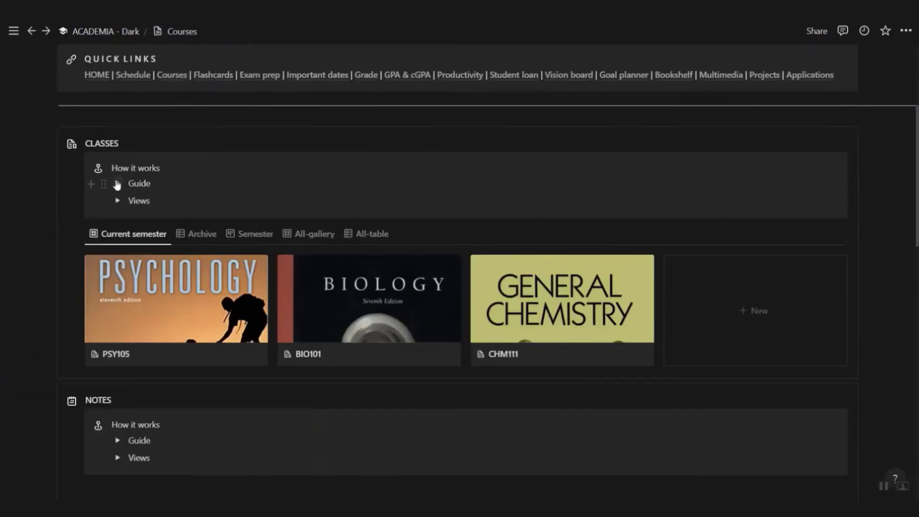